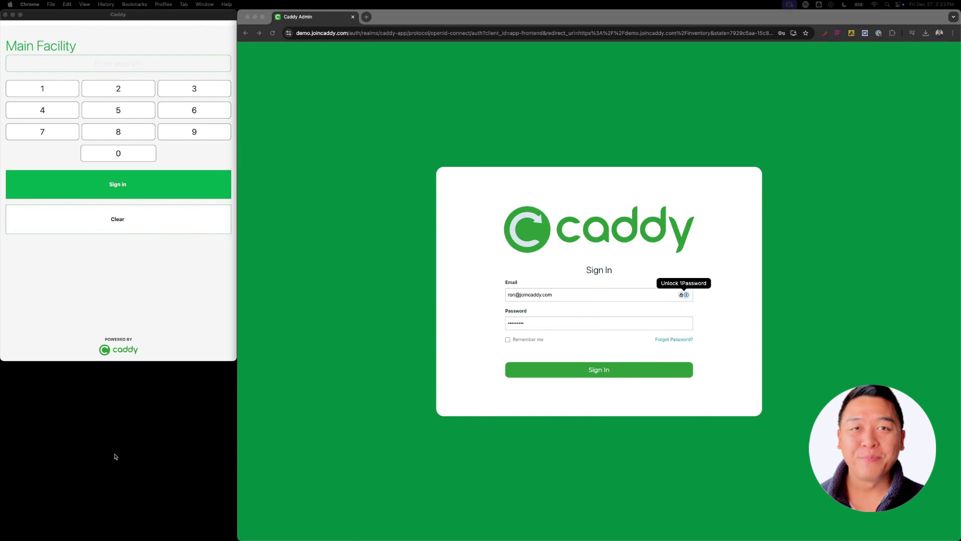
# Sign in to the Main Facility kiosk with the four-digit staff PIN
pyautogui.click(61, 347)
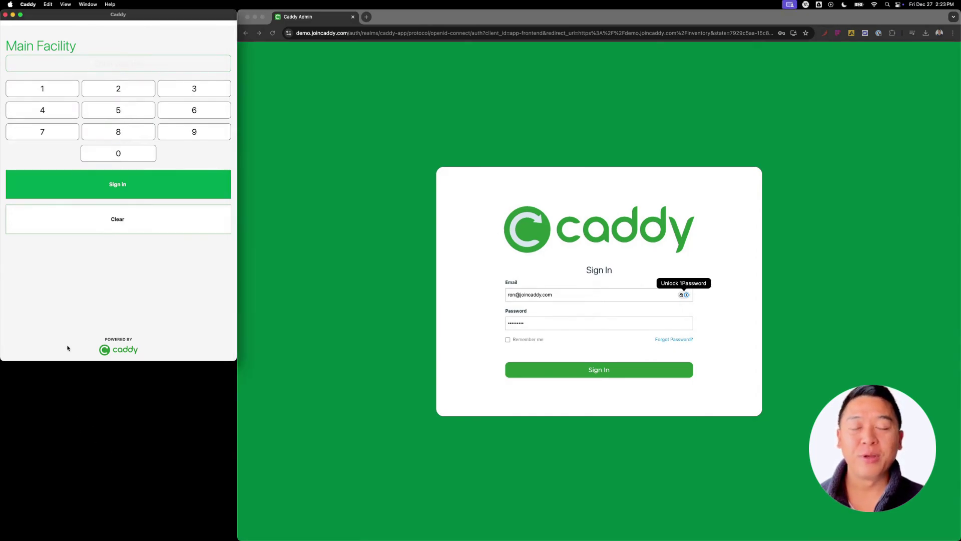
pyautogui.click(131, 134)
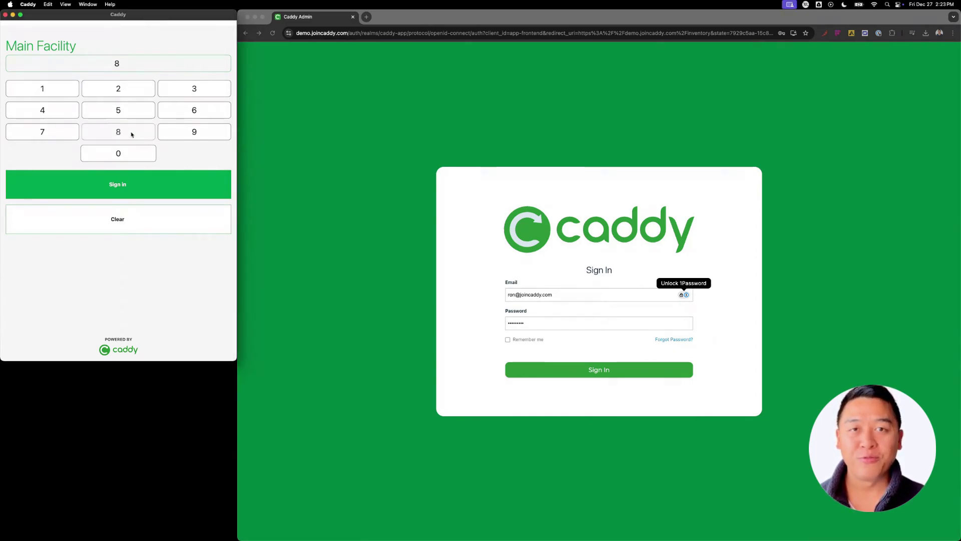
pyautogui.click(131, 114)
pyautogui.click(171, 130)
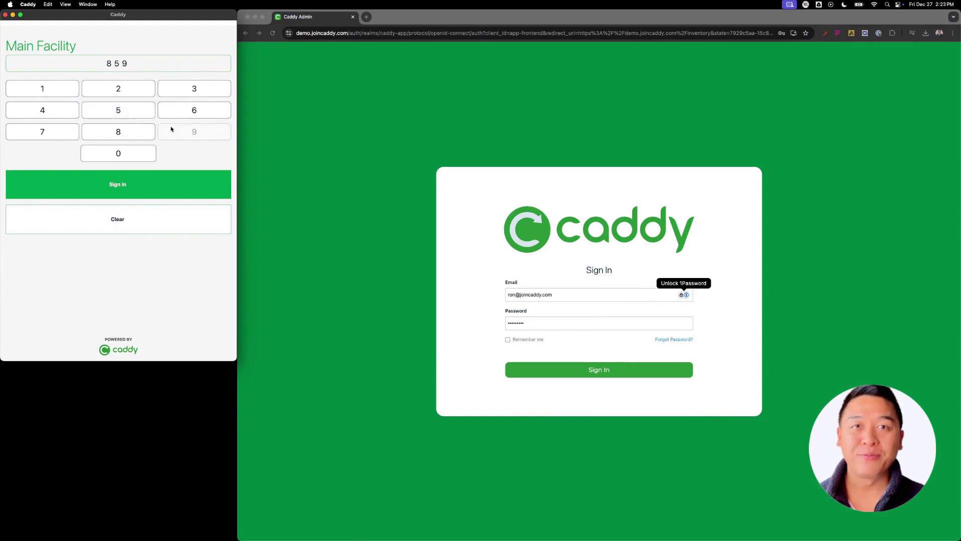
pyautogui.click(133, 90)
pyautogui.click(113, 184)
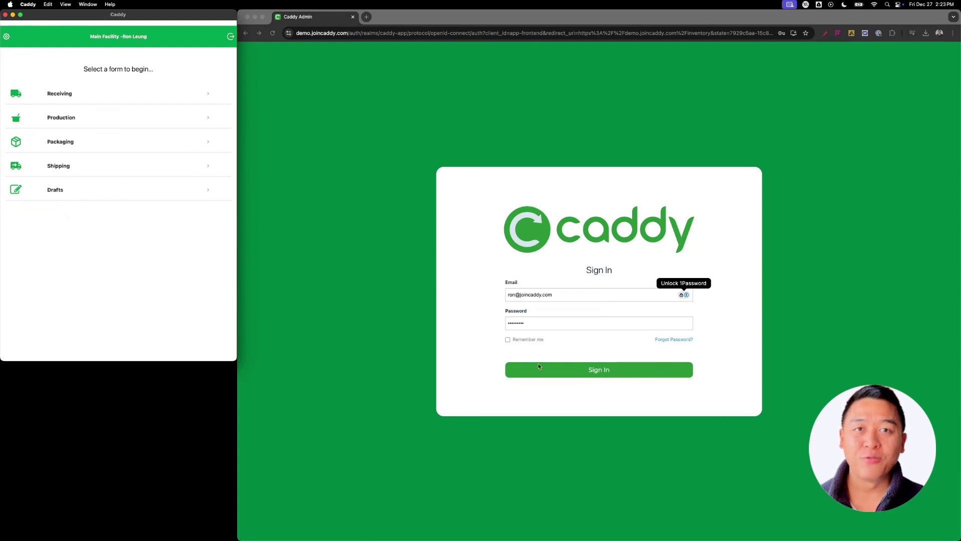
pyautogui.click(543, 343)
# Sign in to Caddy Admin and browse Traceability Log, Form Finder and Presets, ending on Batch Formulas
pyautogui.click(549, 375)
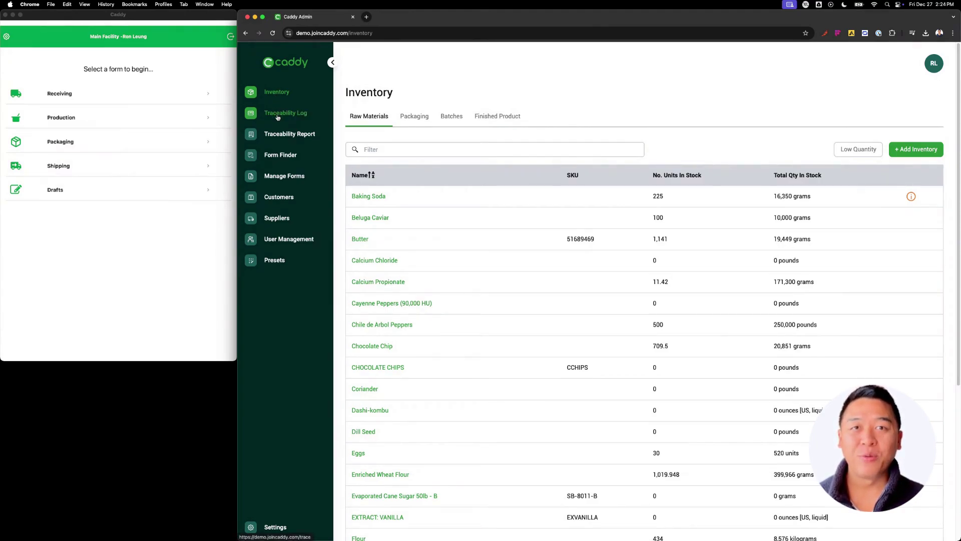
pyautogui.click(278, 115)
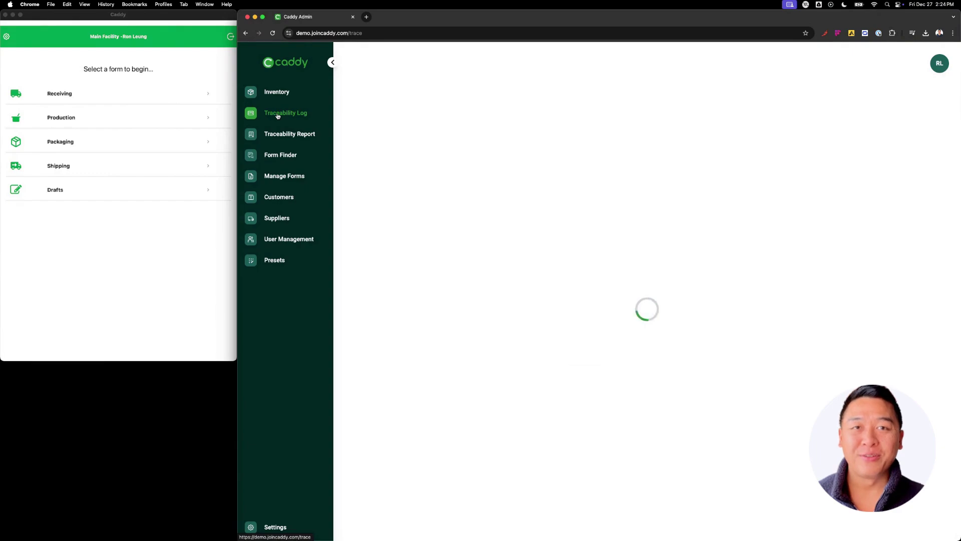
pyautogui.click(281, 157)
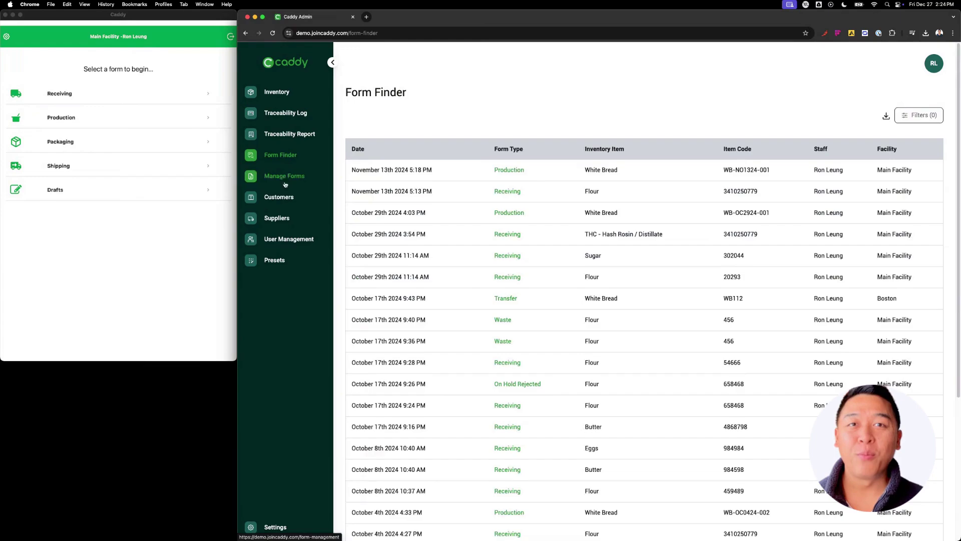
pyautogui.click(274, 262)
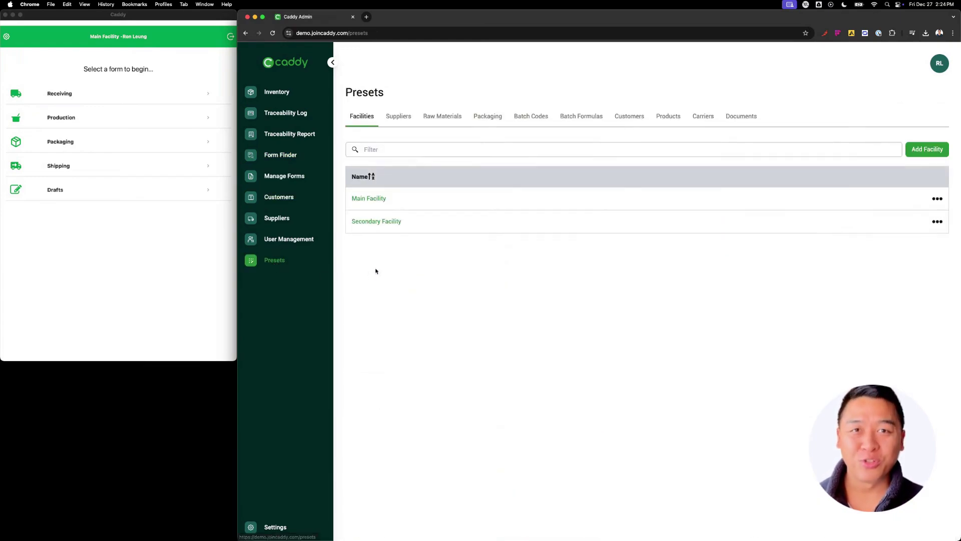
pyautogui.click(572, 116)
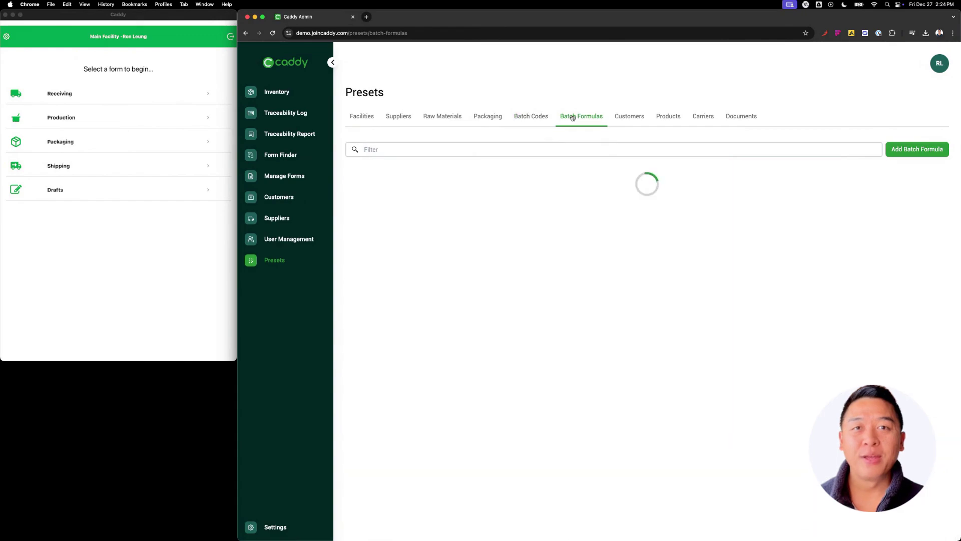
# Edit and resubmit the White Bread batch formula, then return to the Inventory list
pyautogui.scroll(-3, 388, 476)
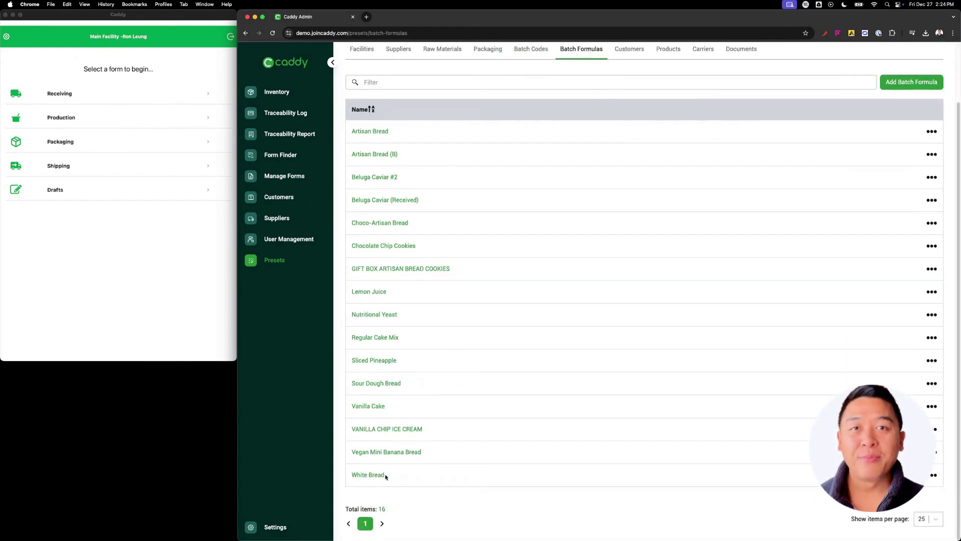
pyautogui.click(389, 476)
pyautogui.click(717, 188)
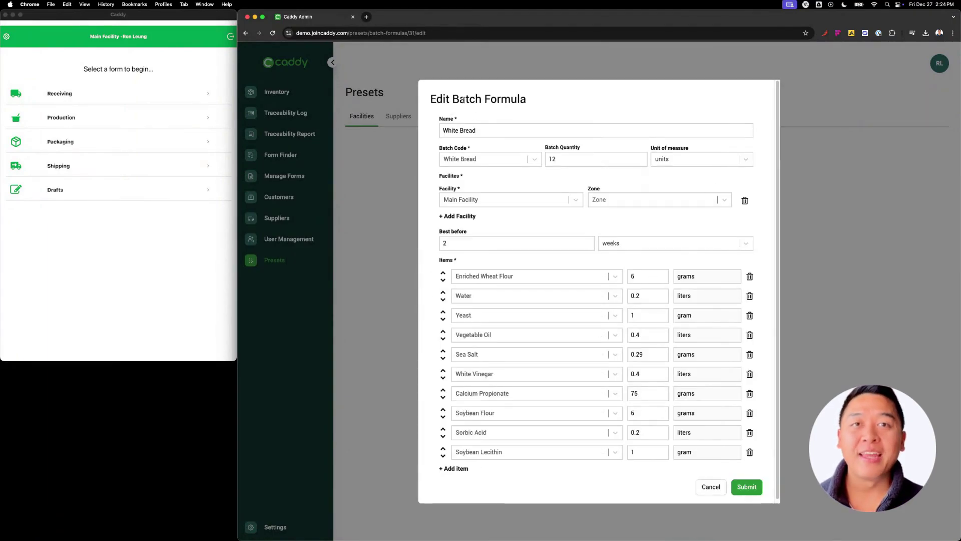
pyautogui.scroll(-1, 636, 355)
pyautogui.click(741, 485)
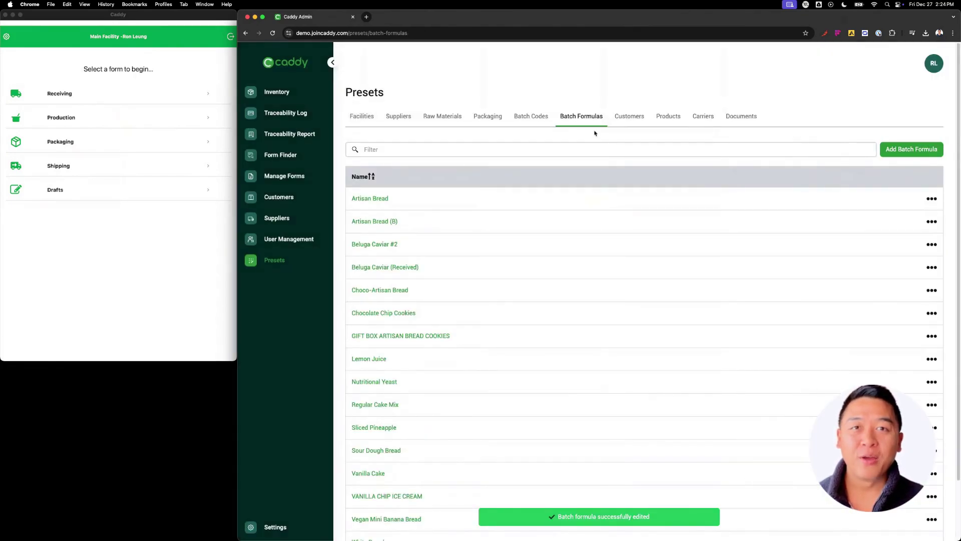
pyautogui.click(269, 94)
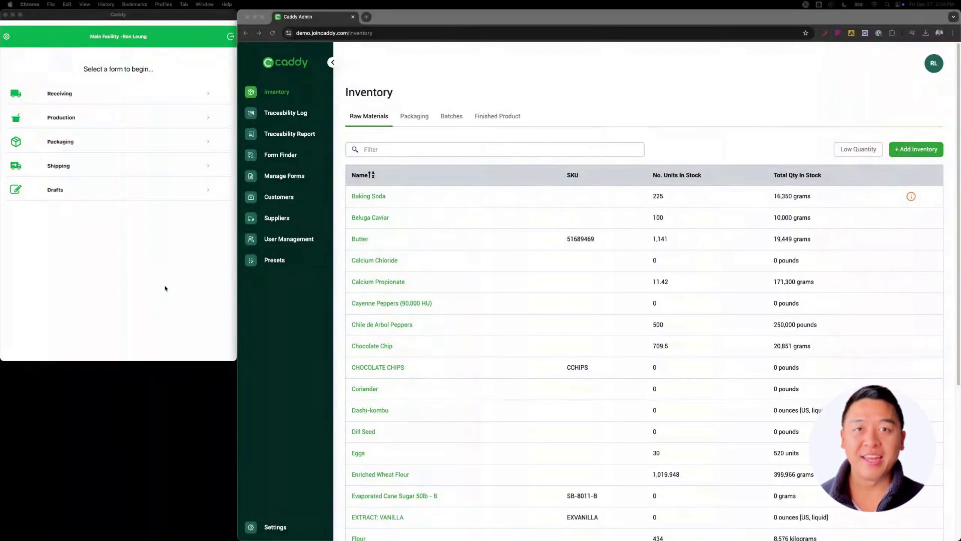
pyautogui.click(295, 178)
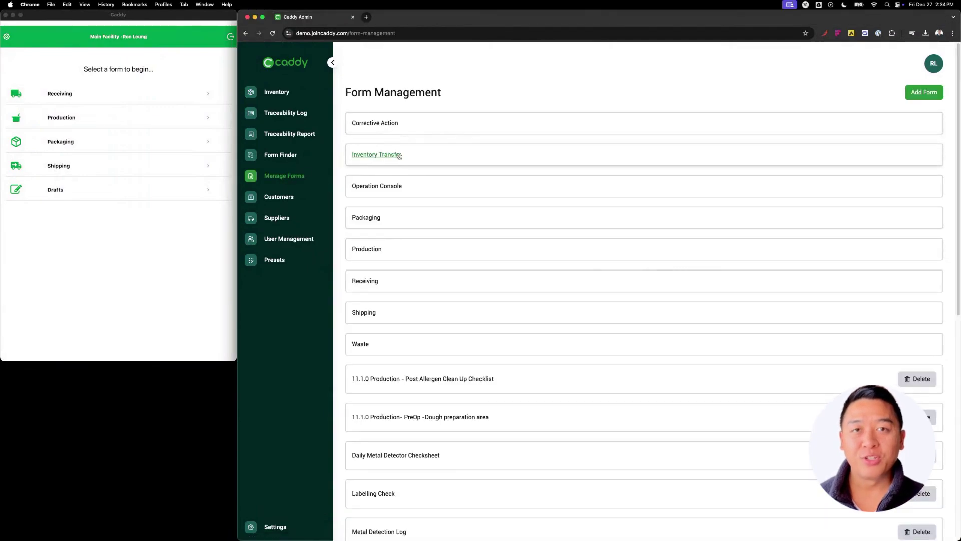
pyautogui.click(929, 98)
pyautogui.click(663, 127)
pyautogui.write('Daily Checklist')
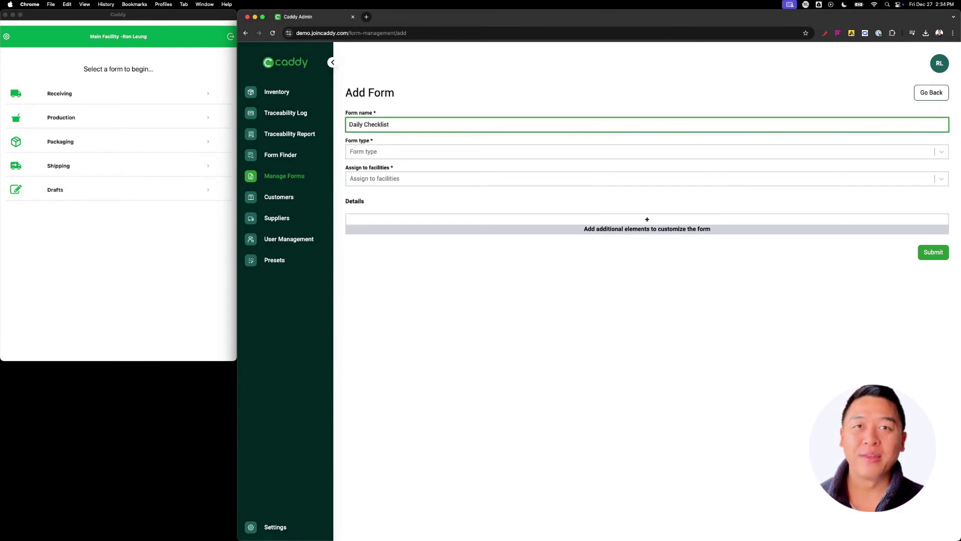
pyautogui.click(543, 223)
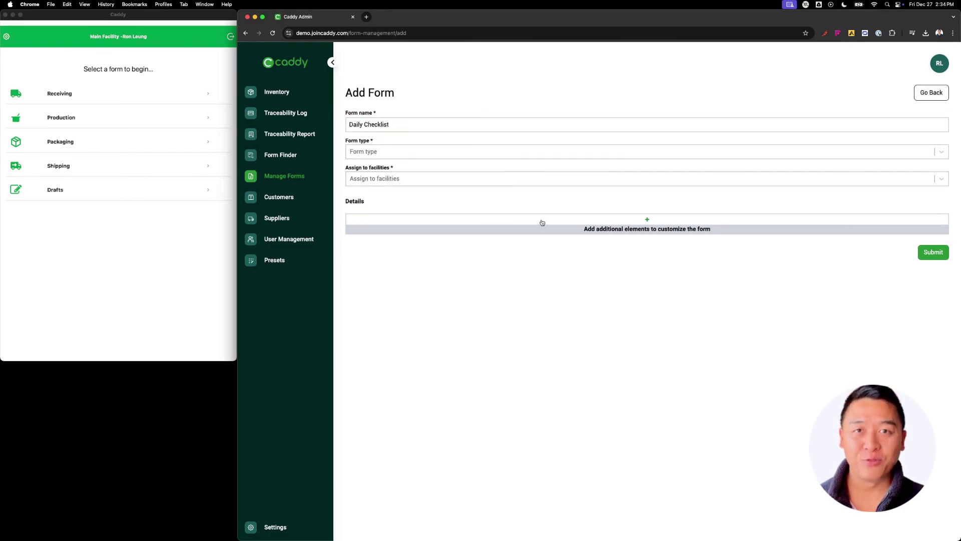
pyautogui.click(761, 408)
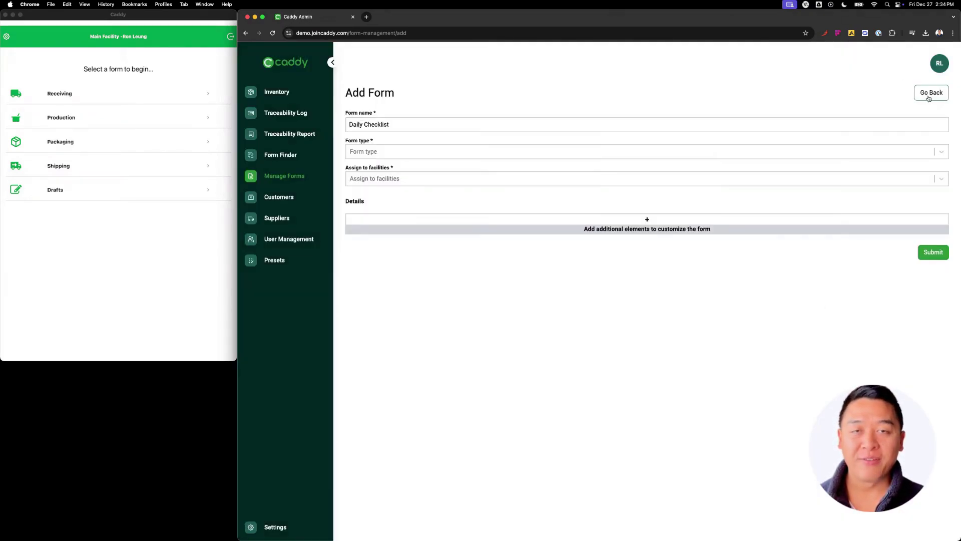
pyautogui.click(926, 96)
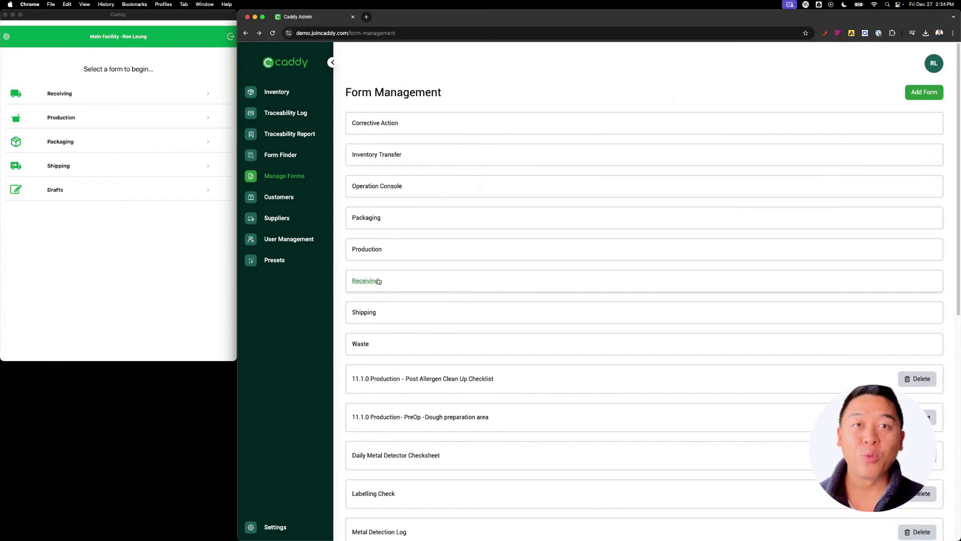
pyautogui.click(378, 281)
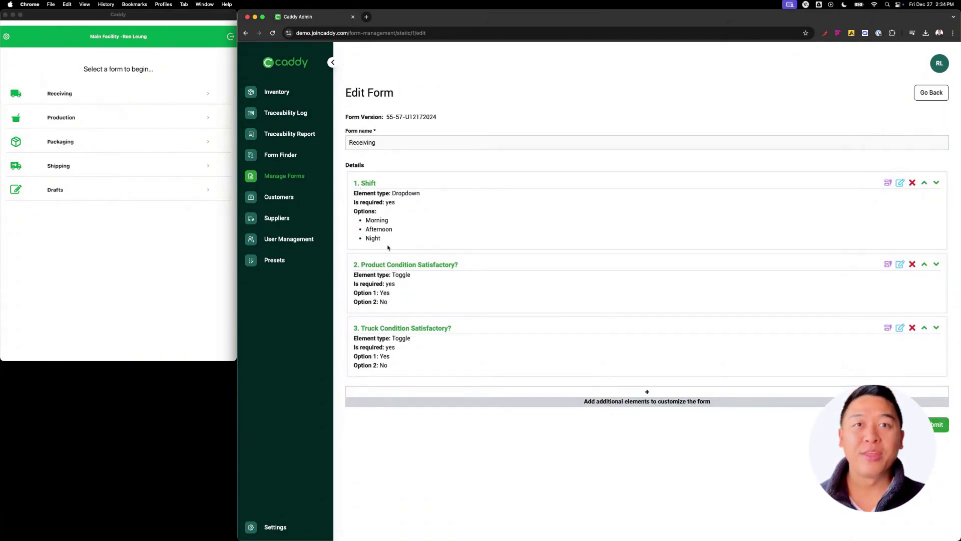
pyautogui.click(538, 398)
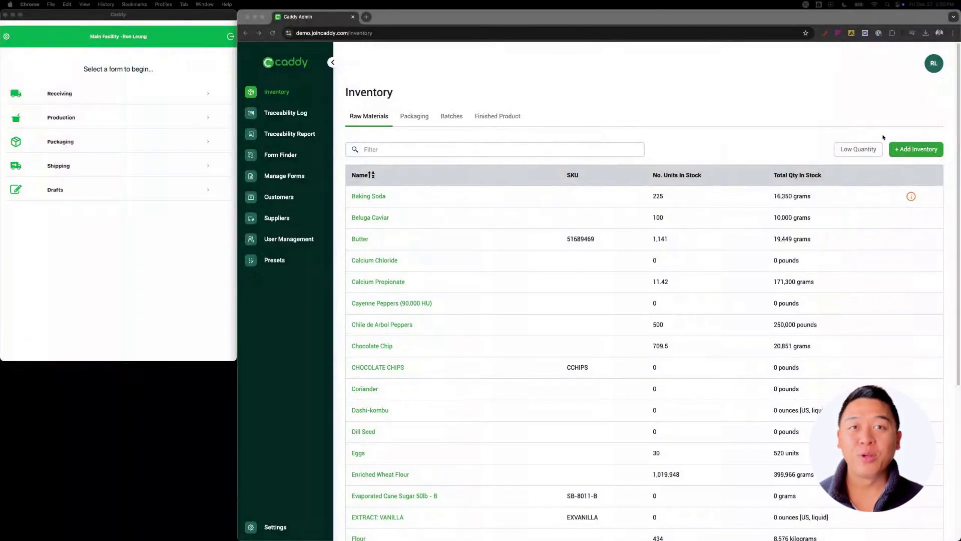
# Create a Redpath Sugar order dated December 27, shipped to Main Facility, and enter its PO number
pyautogui.click(916, 149)
pyautogui.click(645, 134)
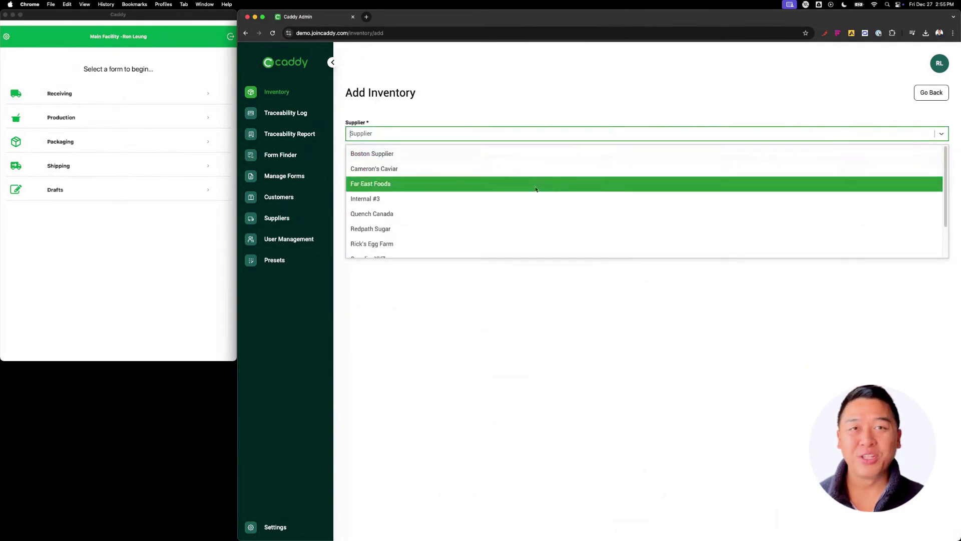
pyautogui.click(500, 228)
pyautogui.click(480, 164)
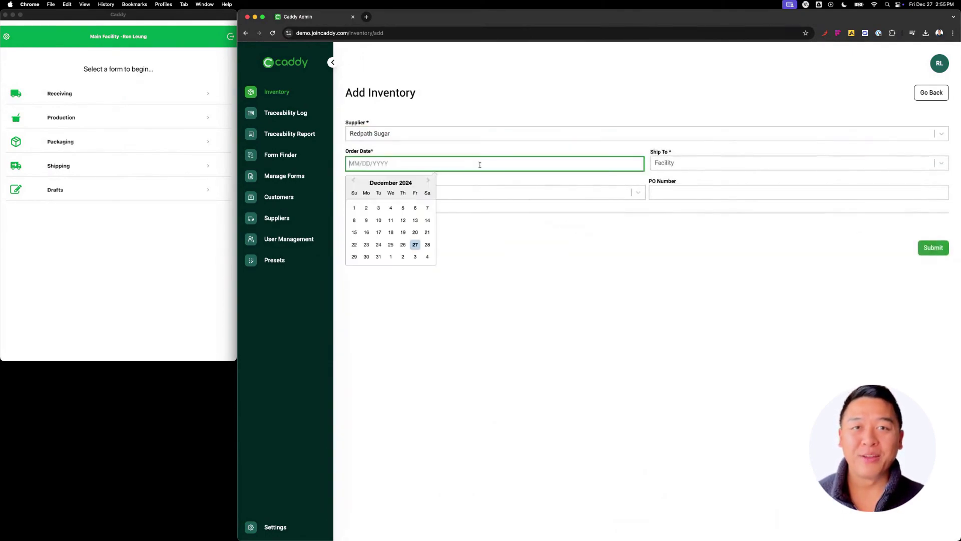
pyautogui.click(415, 245)
pyautogui.click(704, 162)
pyautogui.press('Tab')
pyautogui.write('19651')
# Add a Sugar line item of 20 units at 25 per unit
pyautogui.click(353, 229)
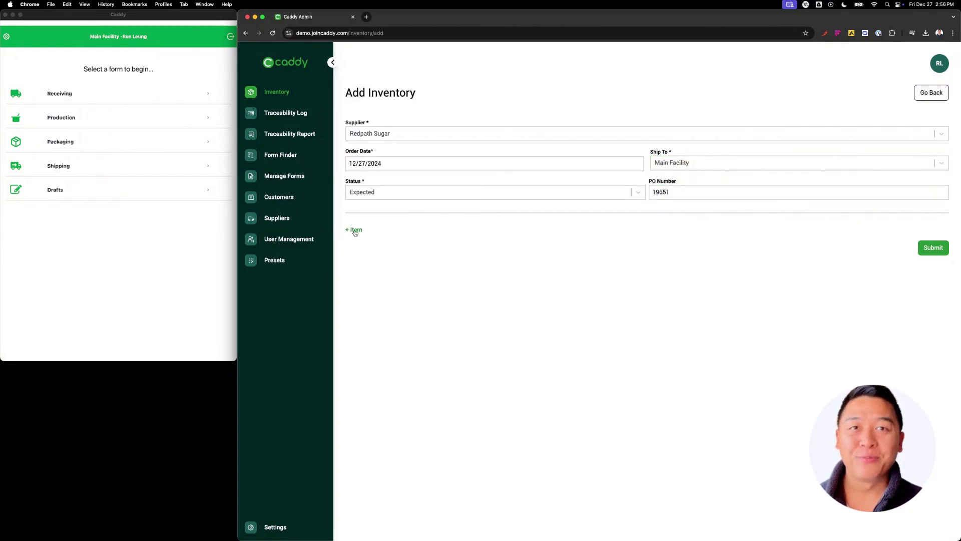
pyautogui.click(430, 235)
pyautogui.click(429, 250)
pyautogui.click(387, 262)
pyautogui.write('20')
pyautogui.press('Tab')
pyautogui.write('25')
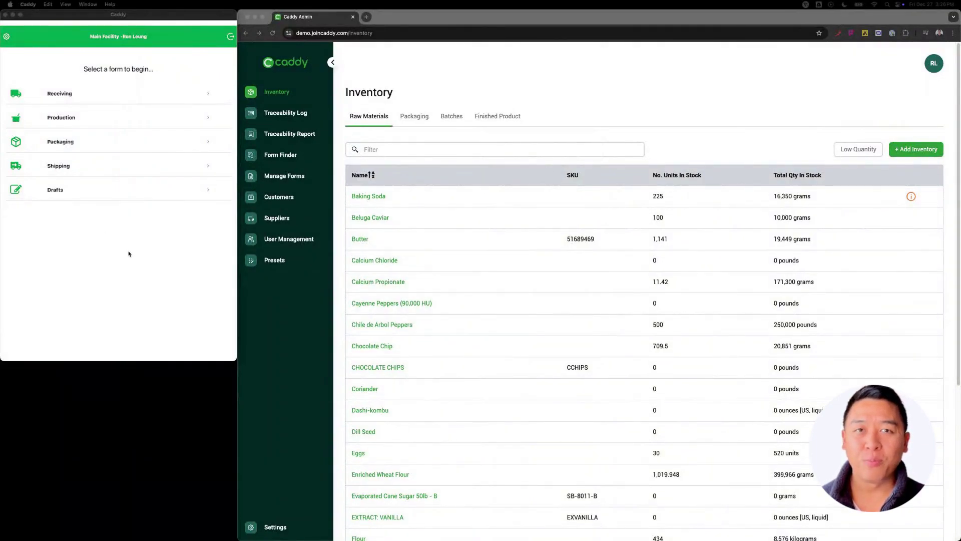
# Start an expected-delivery Receiving form for Sugar from Redpath Sugar and pick the carrier
pyautogui.click(136, 220)
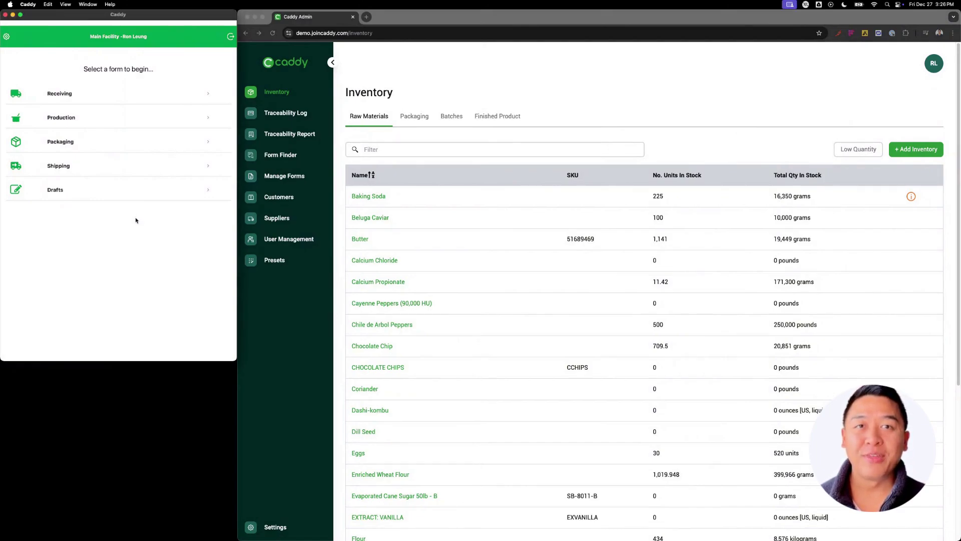
pyautogui.click(64, 93)
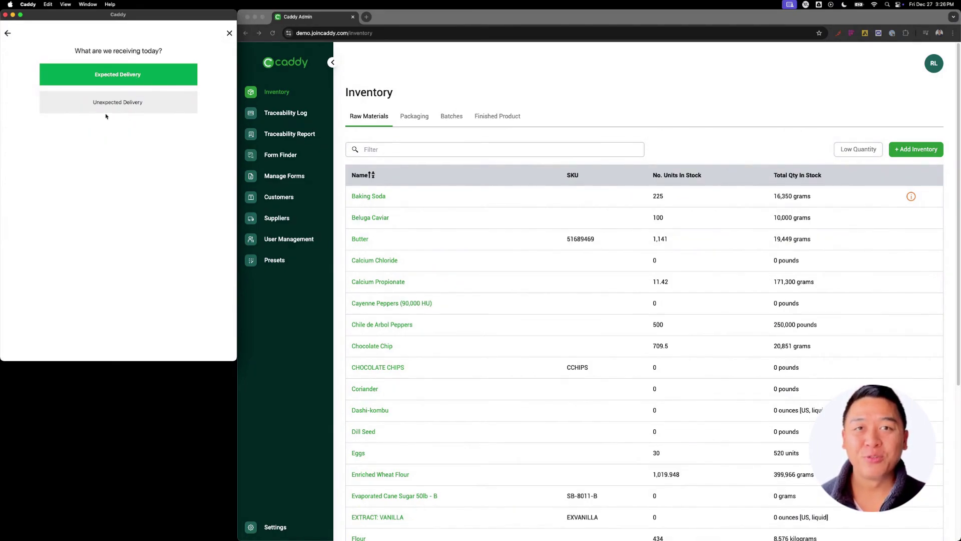
pyautogui.click(164, 78)
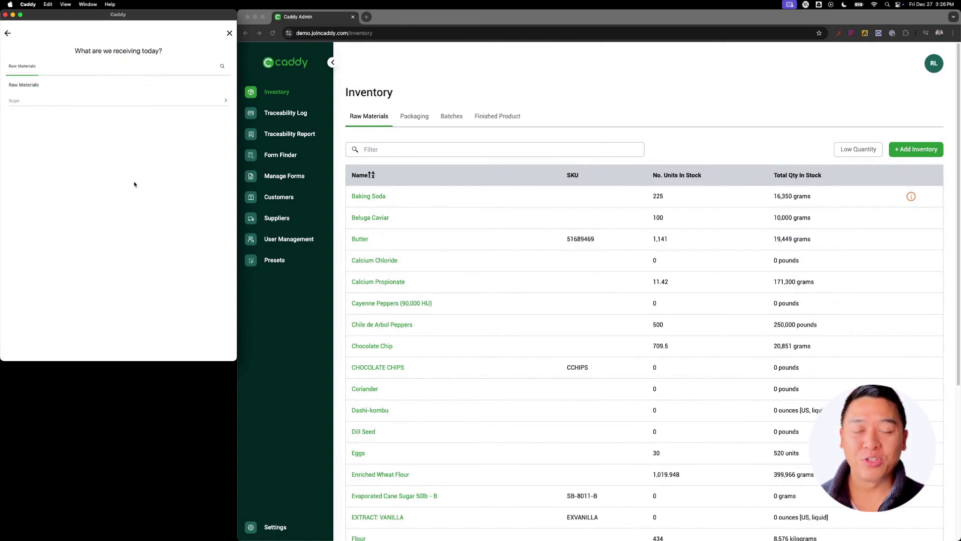
pyautogui.click(30, 100)
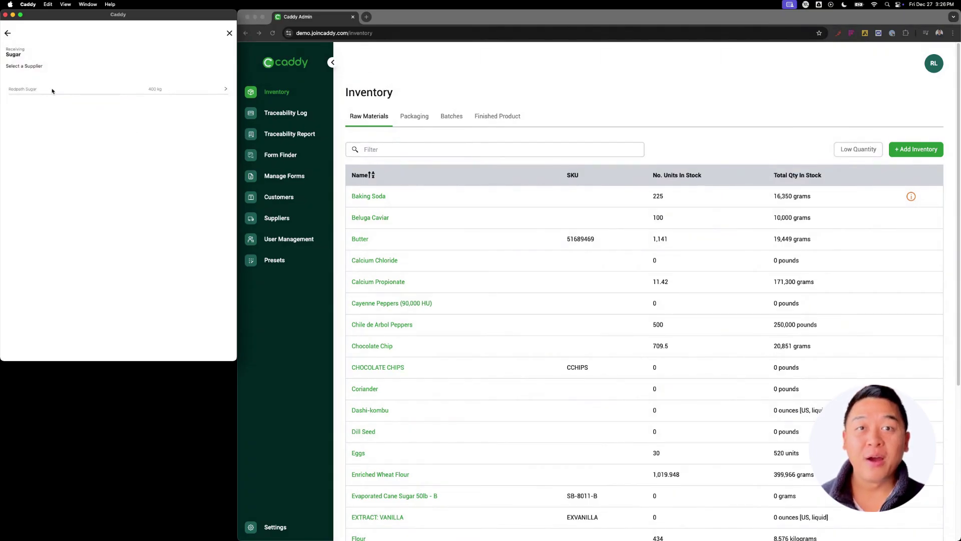
pyautogui.click(172, 91)
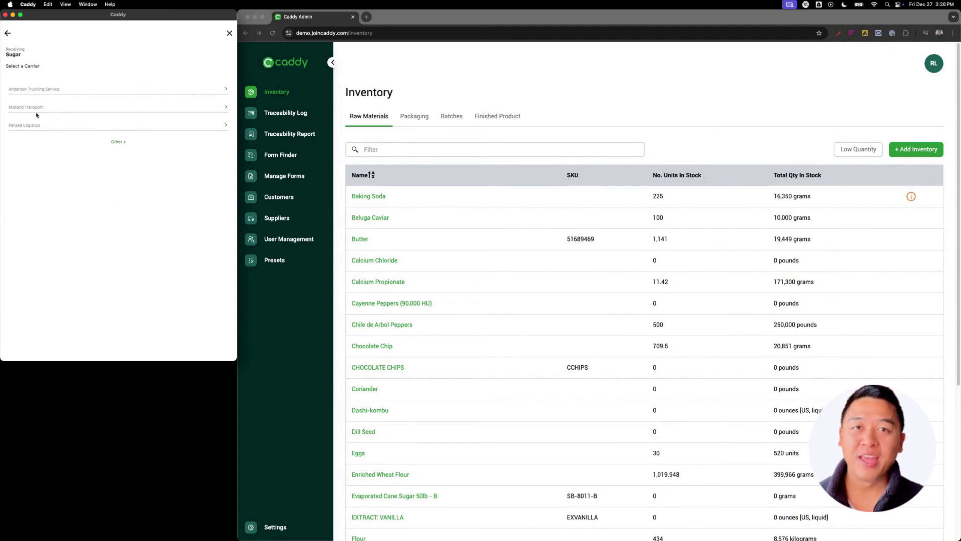
pyautogui.click(34, 91)
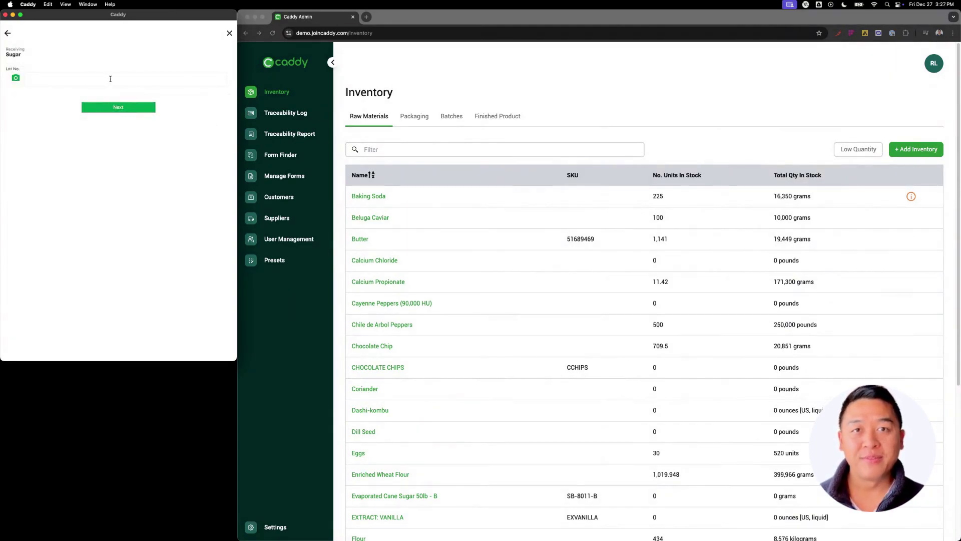
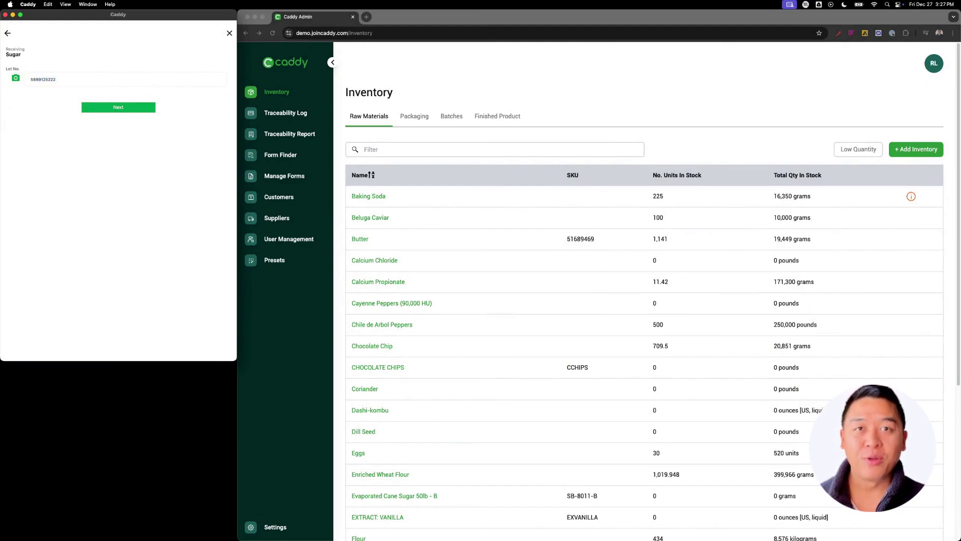
pyautogui.click(16, 79)
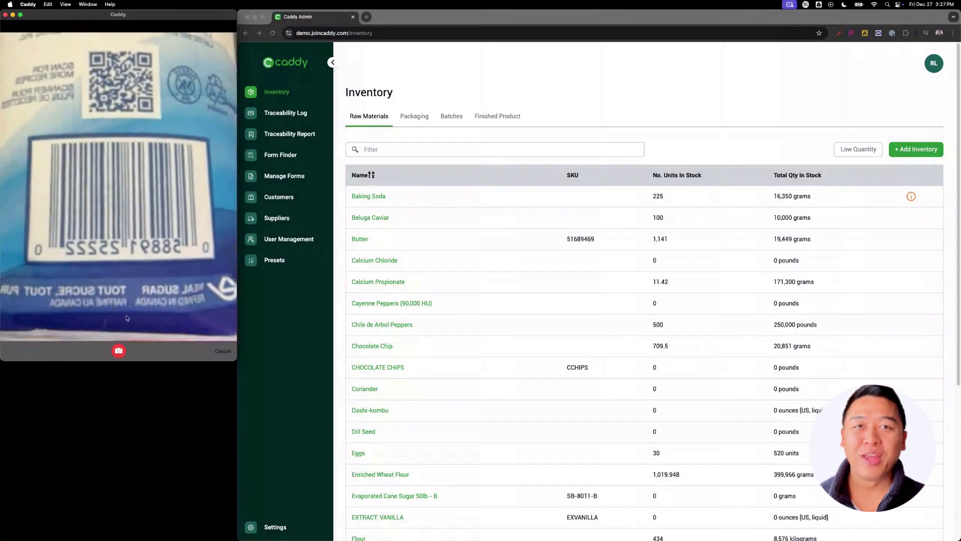
pyautogui.click(119, 350)
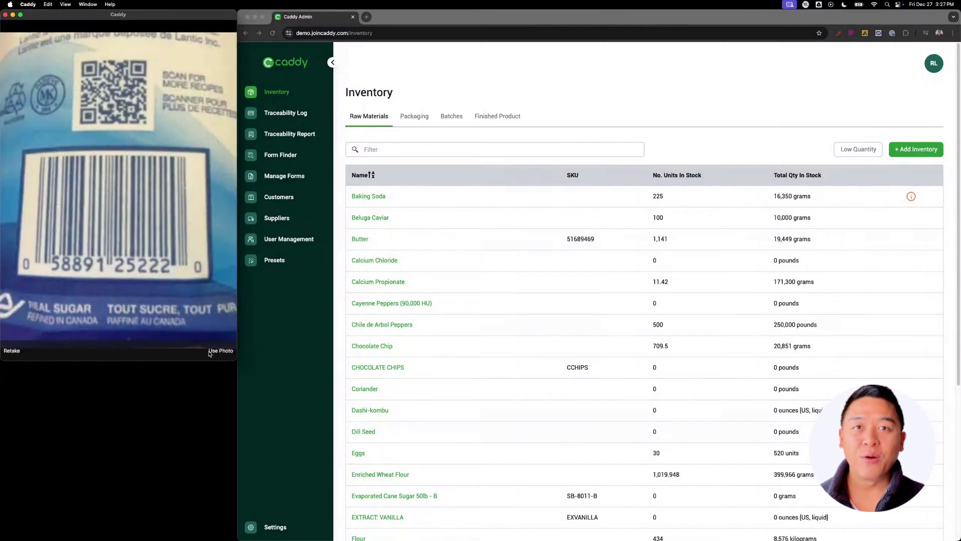
pyautogui.click(209, 351)
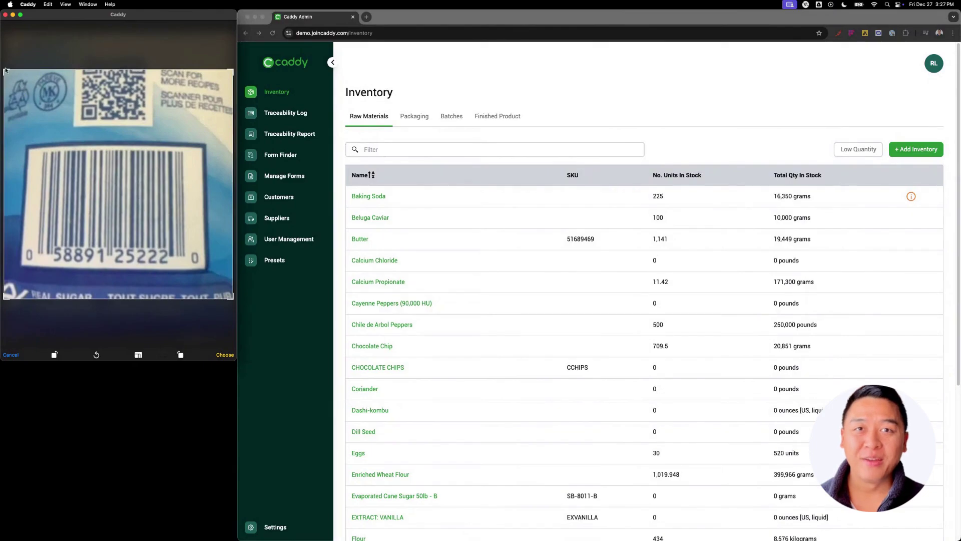
pyautogui.moveTo(4, 71); pyautogui.dragTo(47, 245)
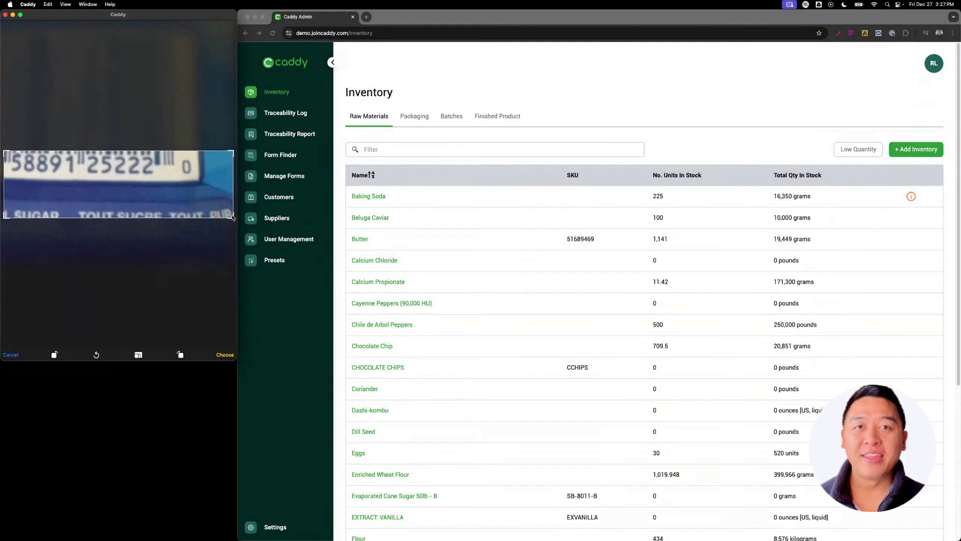
pyautogui.moveTo(227, 214); pyautogui.dragTo(156, 178)
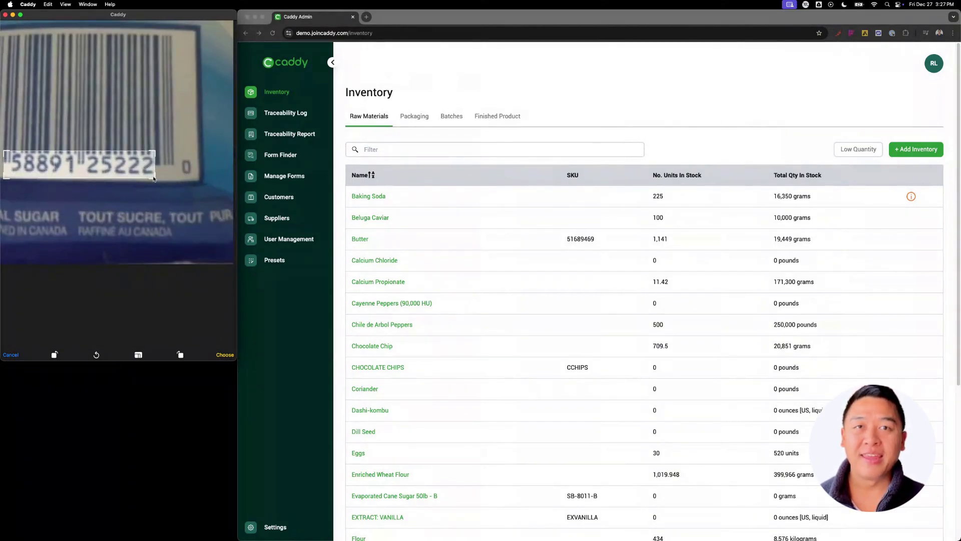
pyautogui.click(225, 354)
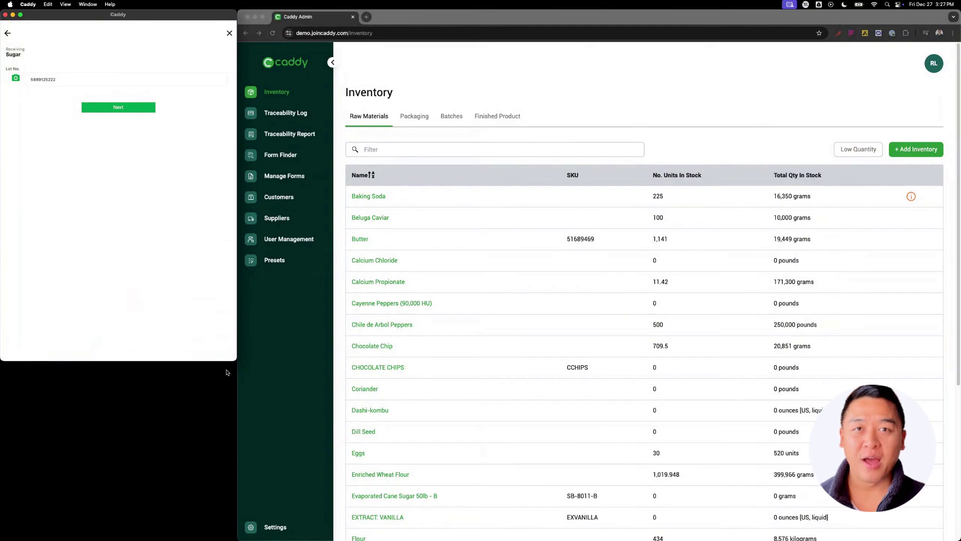
pyautogui.click(95, 108)
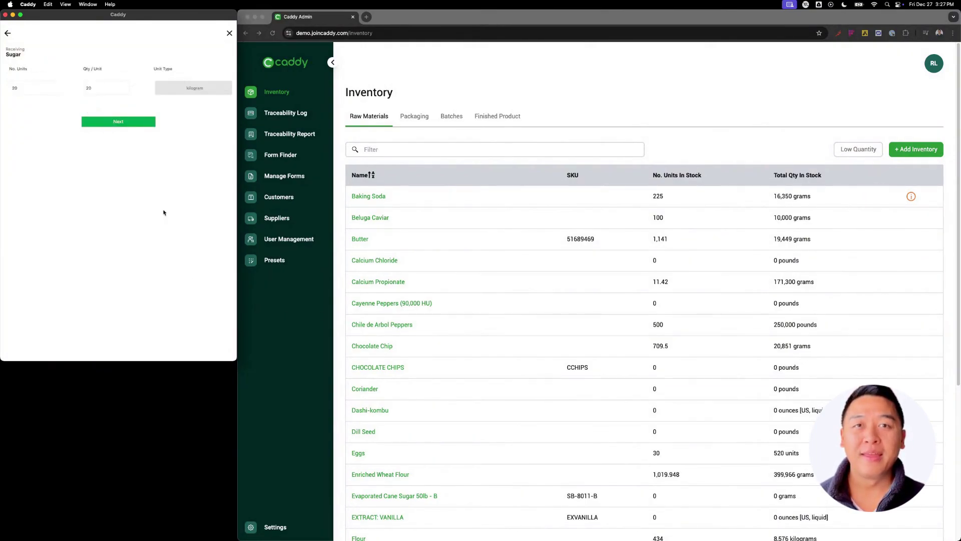
# Pass the quantity and best-by 2024/12/28 steps to the review page showing 400 kilograms total
pyautogui.click(121, 123)
pyautogui.click(118, 80)
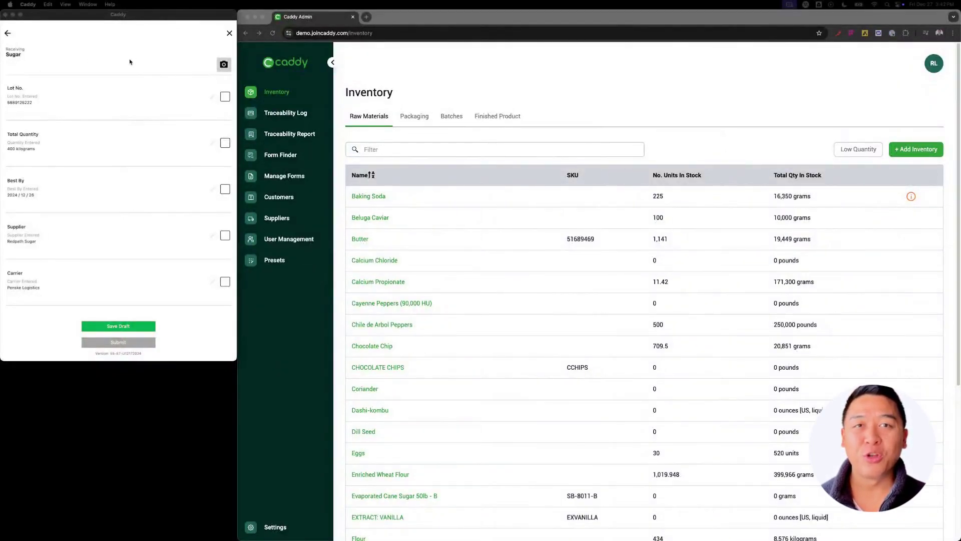
pyautogui.scroll(-5, 146, 126)
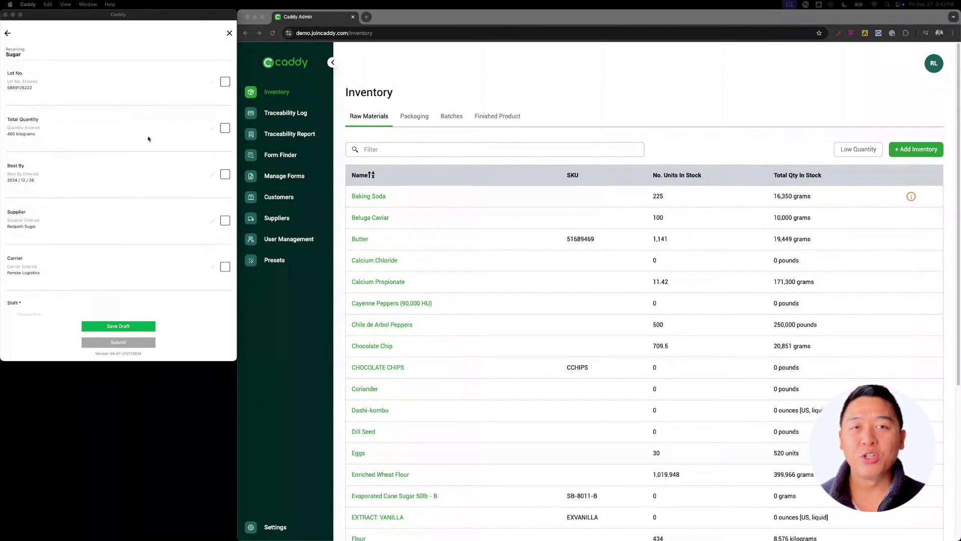
pyautogui.scroll(-2, 157, 157)
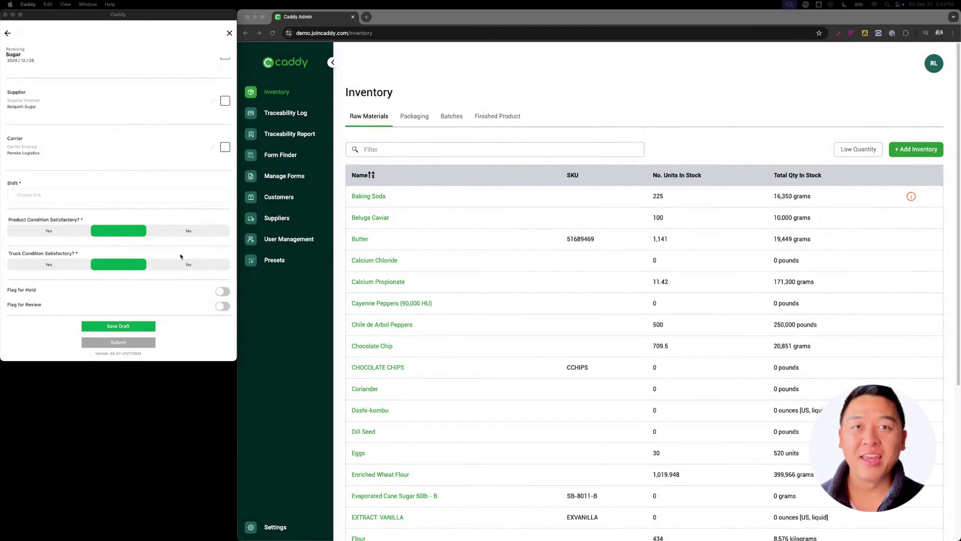
pyautogui.scroll(6, 181, 253)
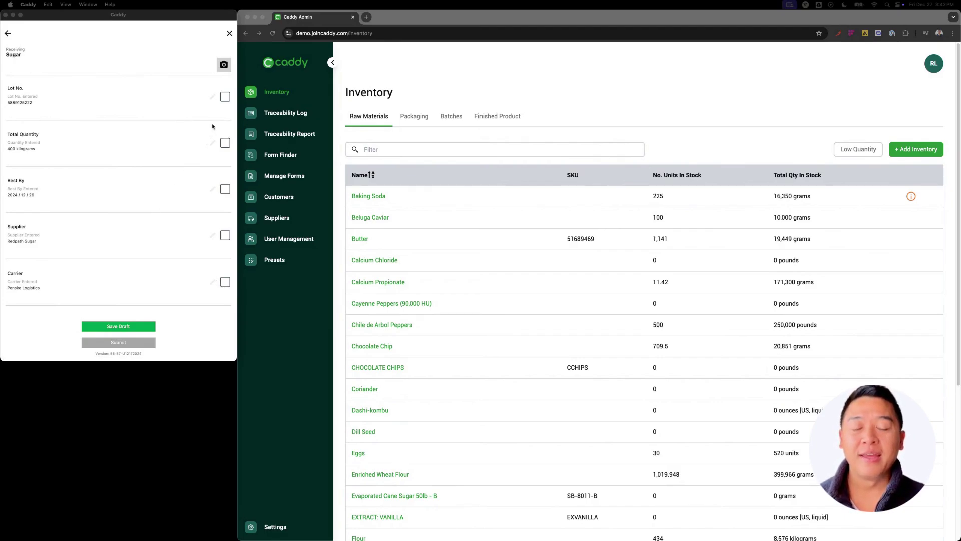
pyautogui.click(224, 65)
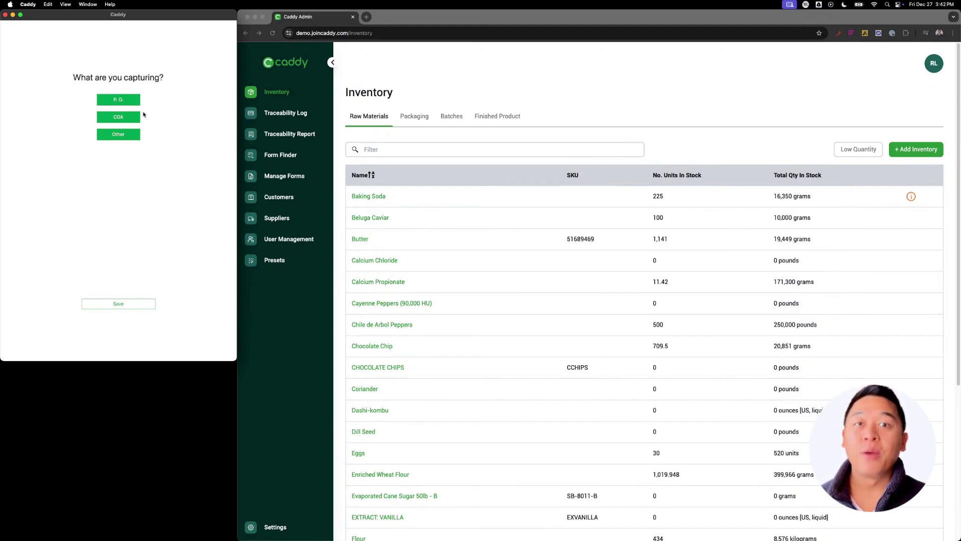
# Take and keep a sugar-bag photo under Other, then save it back to the form
pyautogui.click(119, 135)
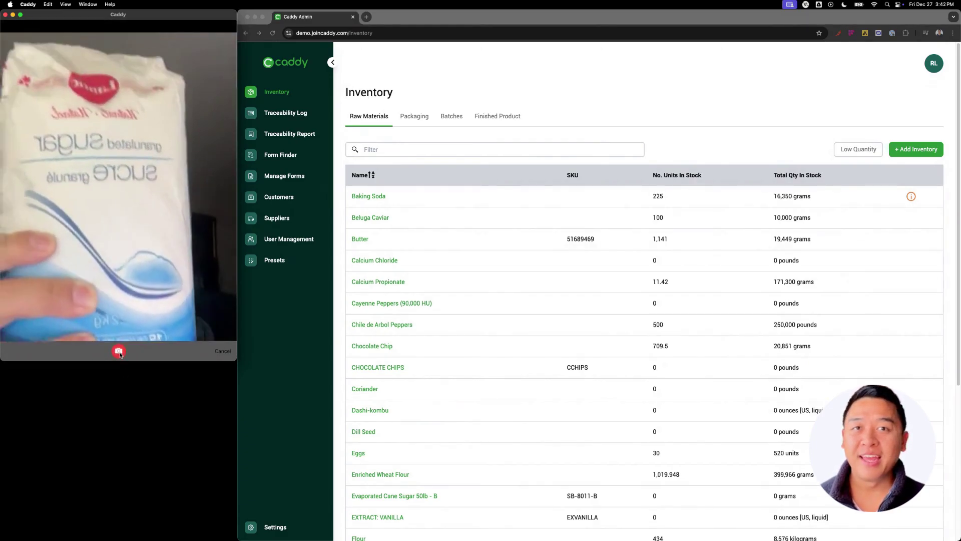
pyautogui.click(119, 352)
pyautogui.click(225, 352)
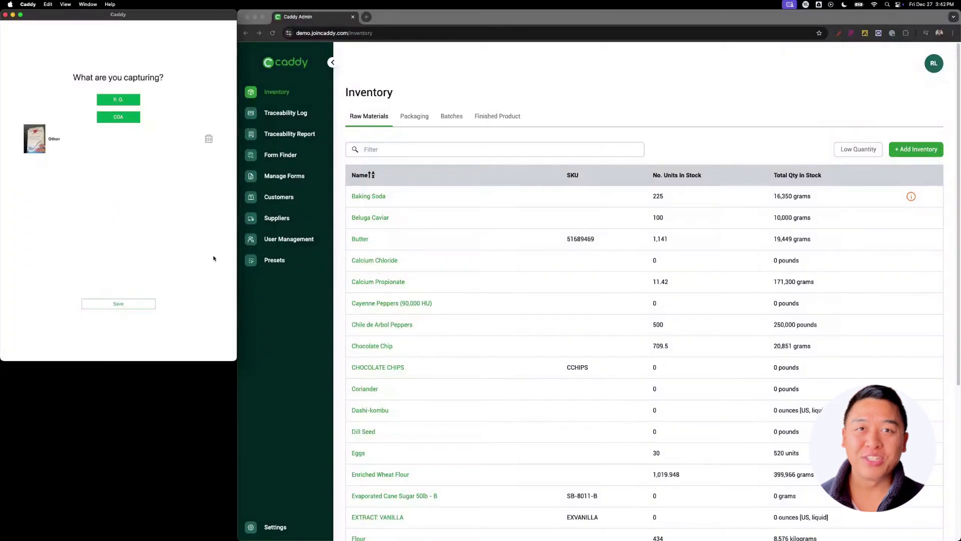
pyautogui.click(127, 307)
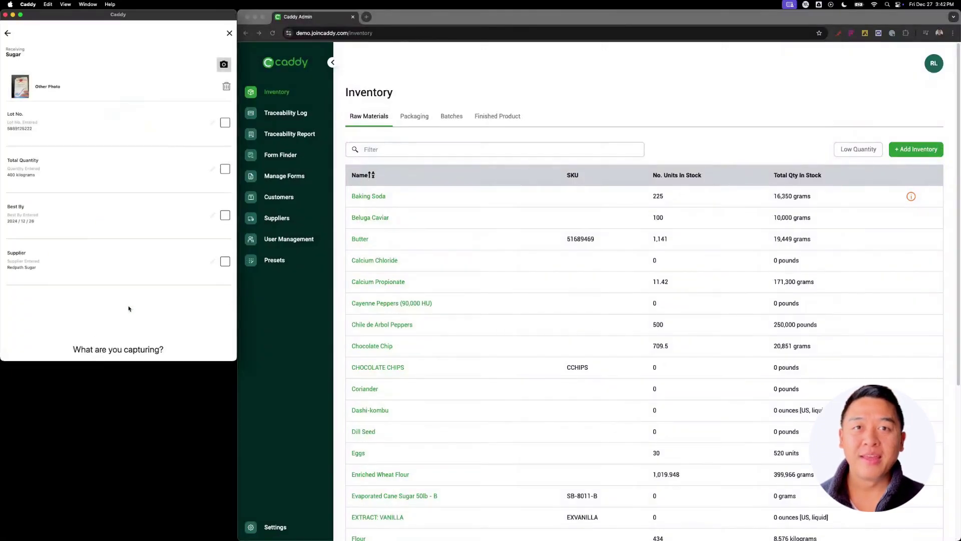
# Tick Lot No., Total Quantity, Best By, Supplier and Carrier as verified
pyautogui.click(226, 122)
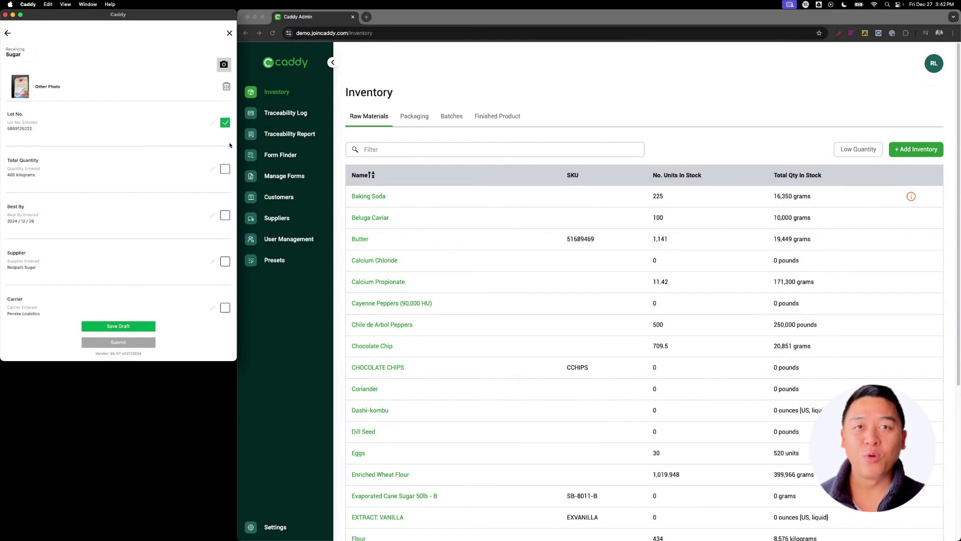
pyautogui.click(226, 170)
pyautogui.click(226, 216)
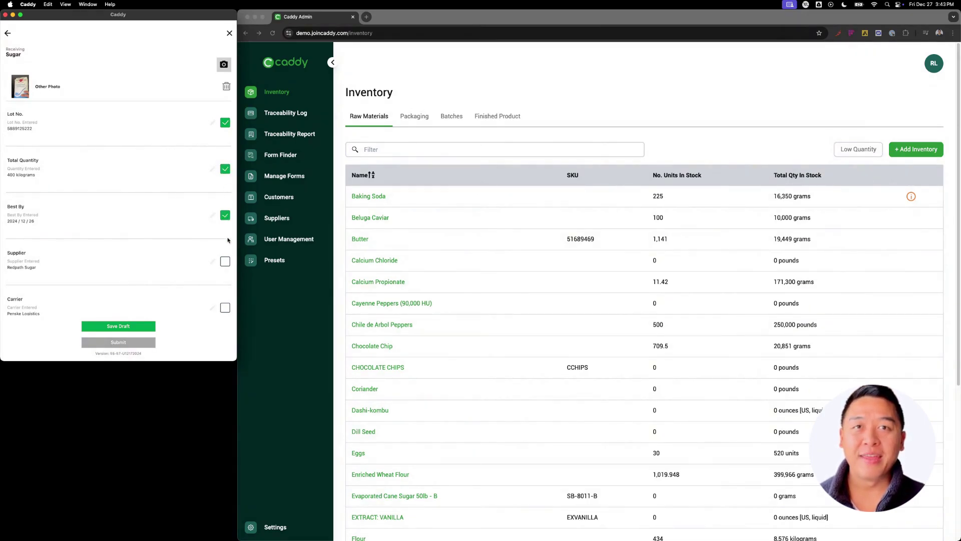
pyautogui.click(225, 261)
pyautogui.click(225, 307)
pyautogui.scroll(-5, 200, 273)
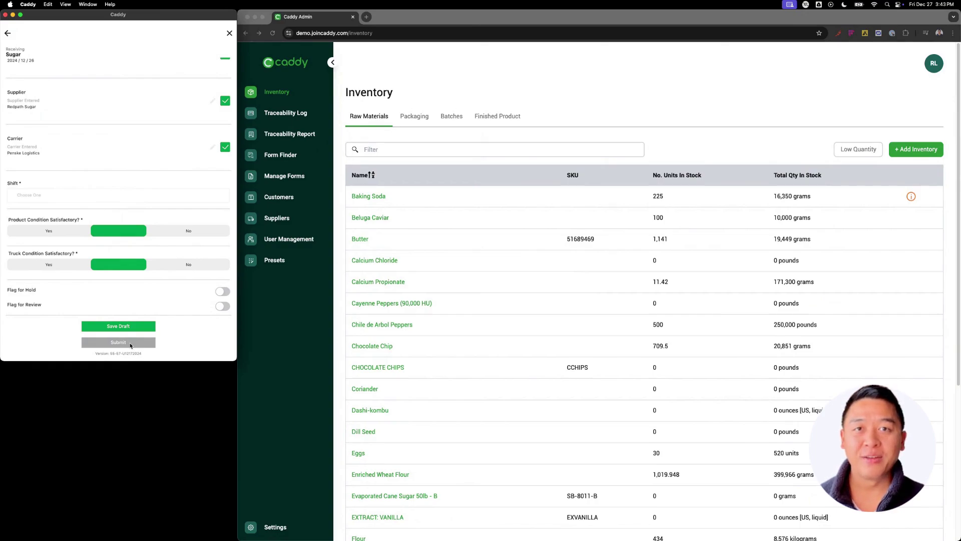
# Choose the Morning shift, mark product condition satisfactory, and submit the sugar receiving form
pyautogui.click(131, 343)
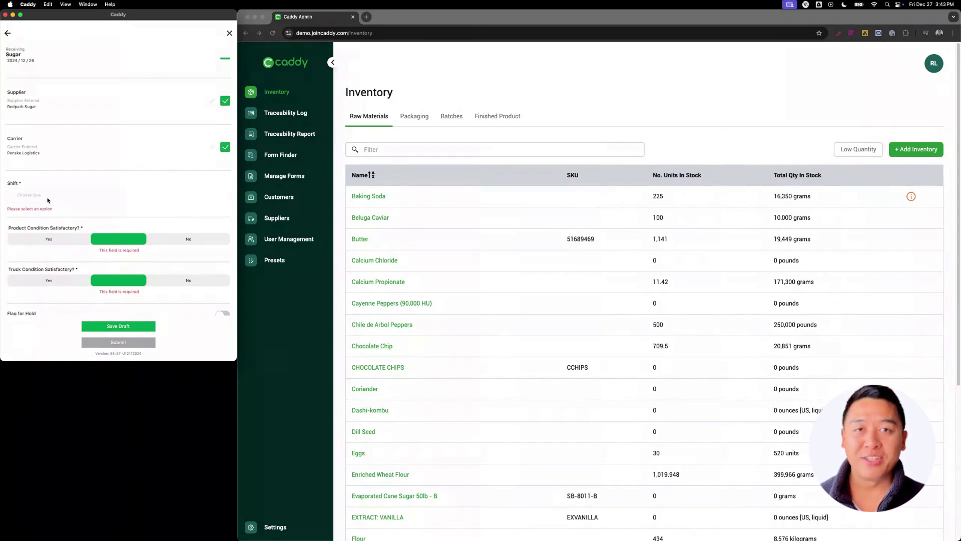
pyautogui.scroll(-1, 70, 240)
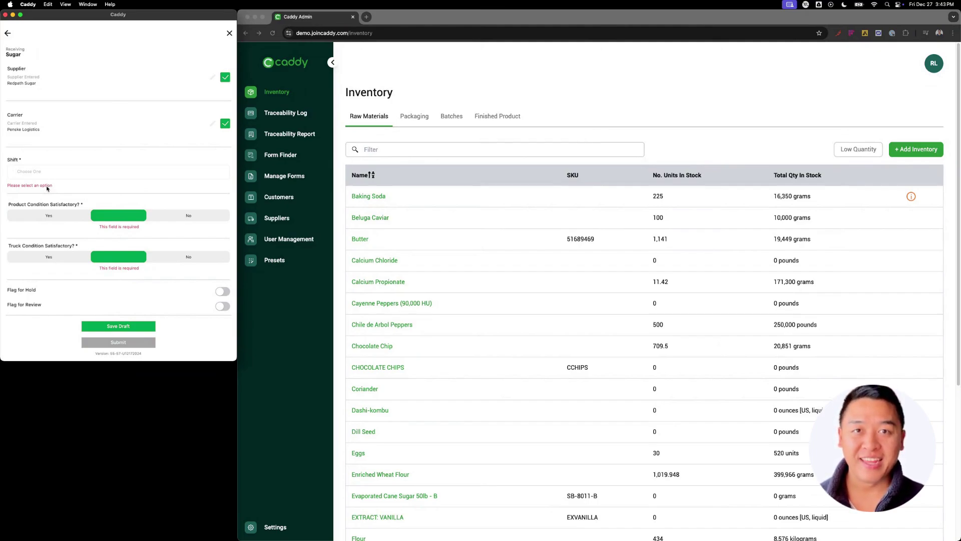
pyautogui.click(134, 174)
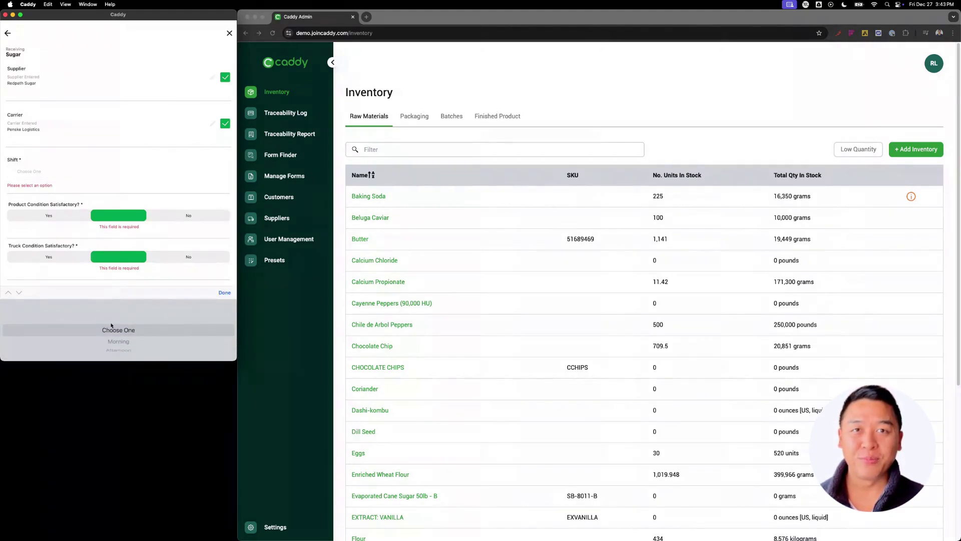
pyautogui.click(224, 292)
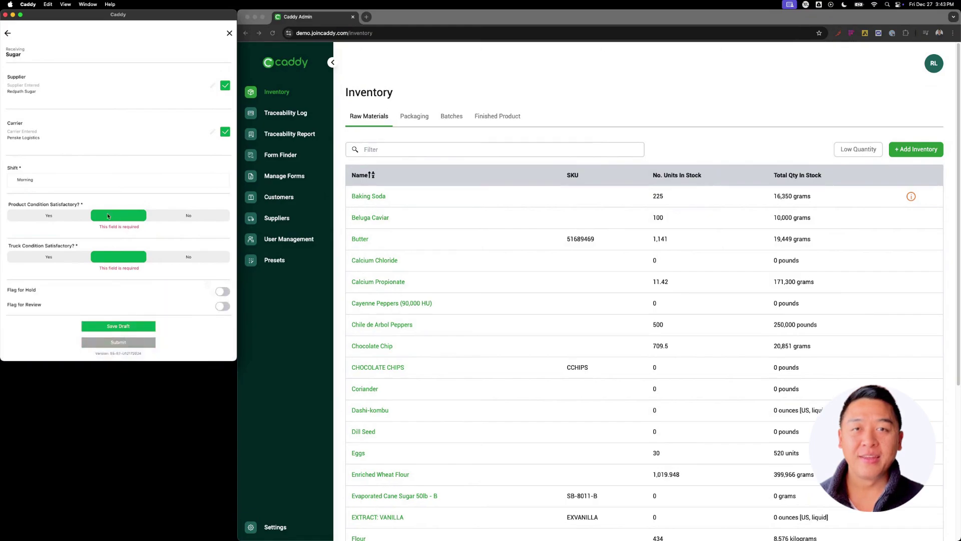
pyautogui.click(53, 218)
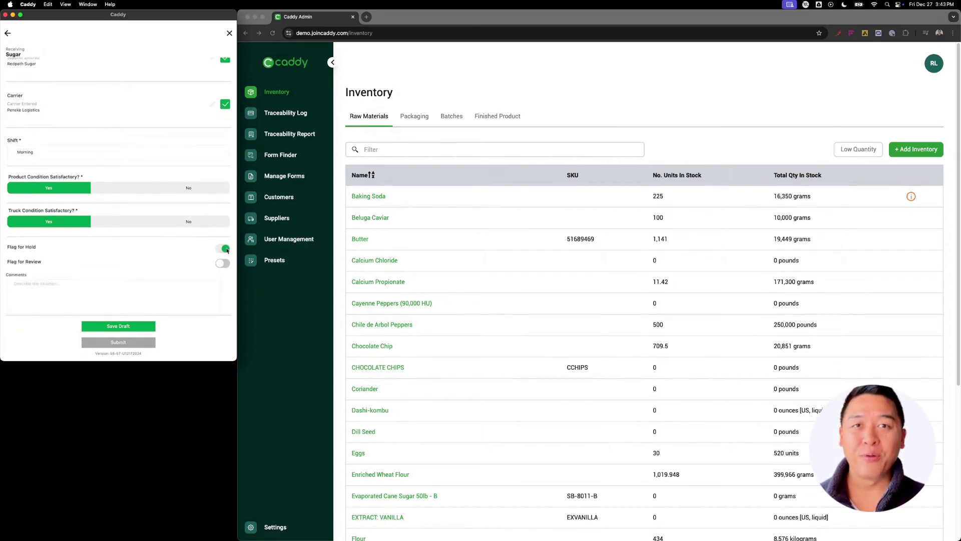
pyautogui.click(125, 344)
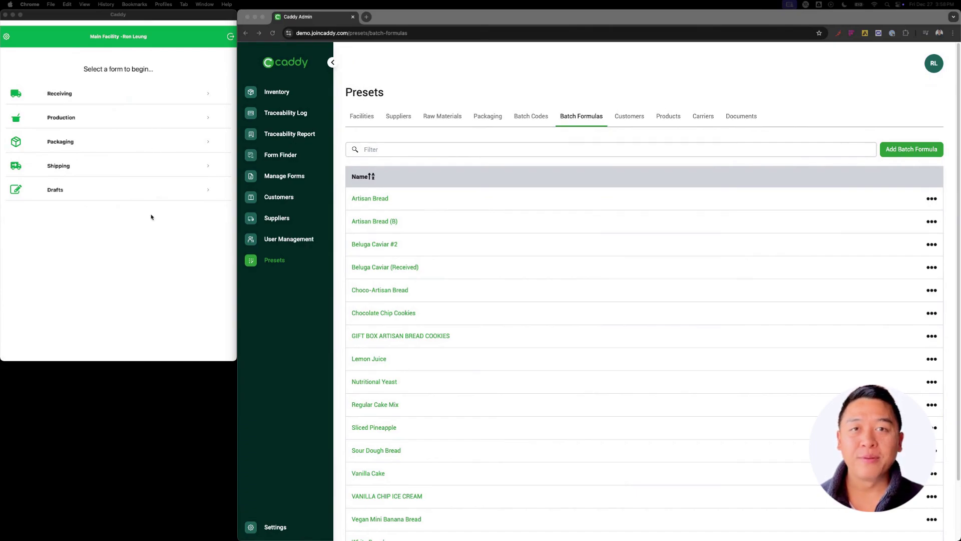
# Start a new Production form for White Bread, set to 2 batches
pyautogui.click(68, 120)
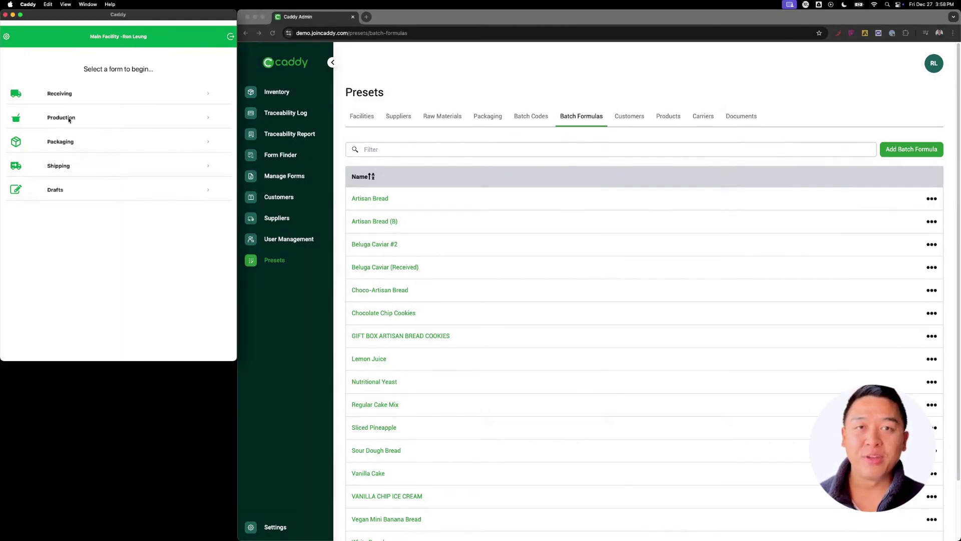
pyautogui.click(69, 119)
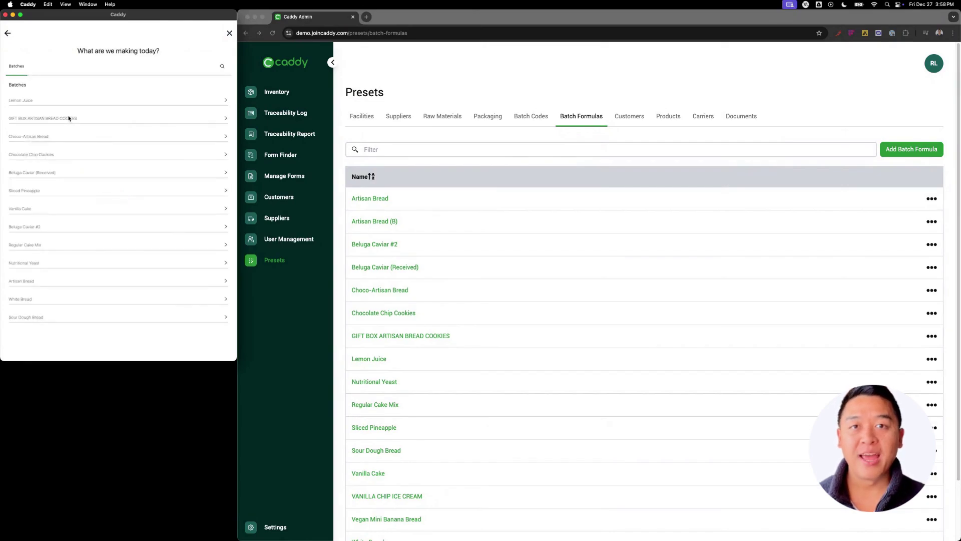
pyautogui.scroll(-3, 616, 301)
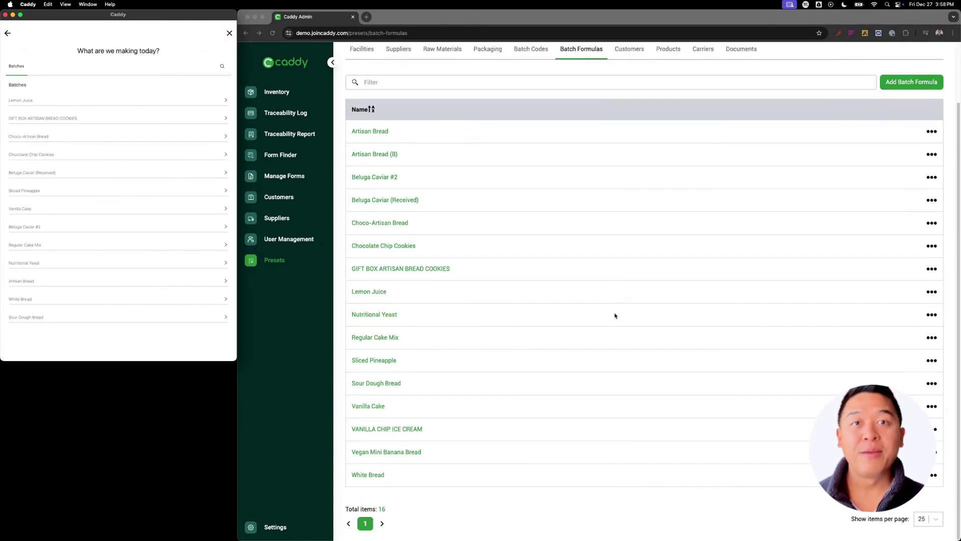
pyautogui.scroll(3, 591, 281)
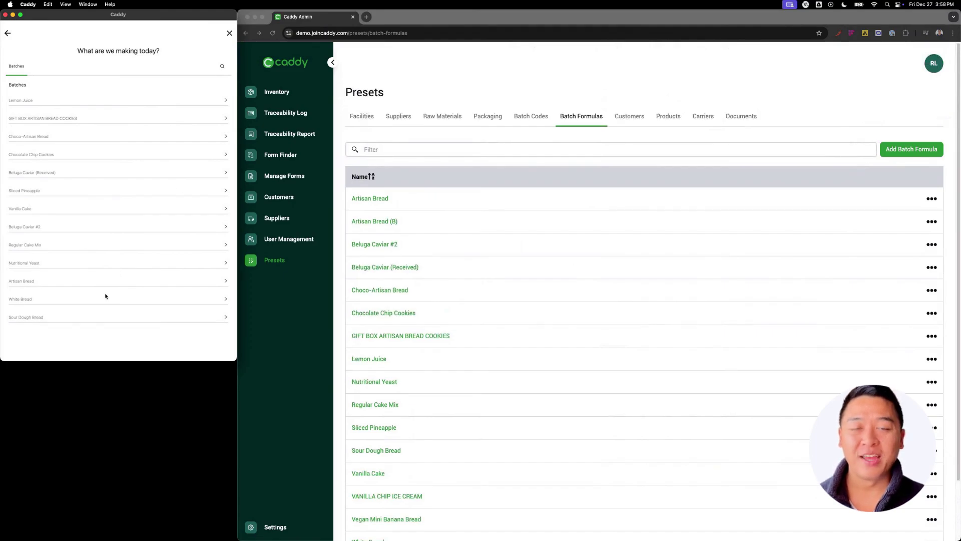
pyautogui.click(27, 299)
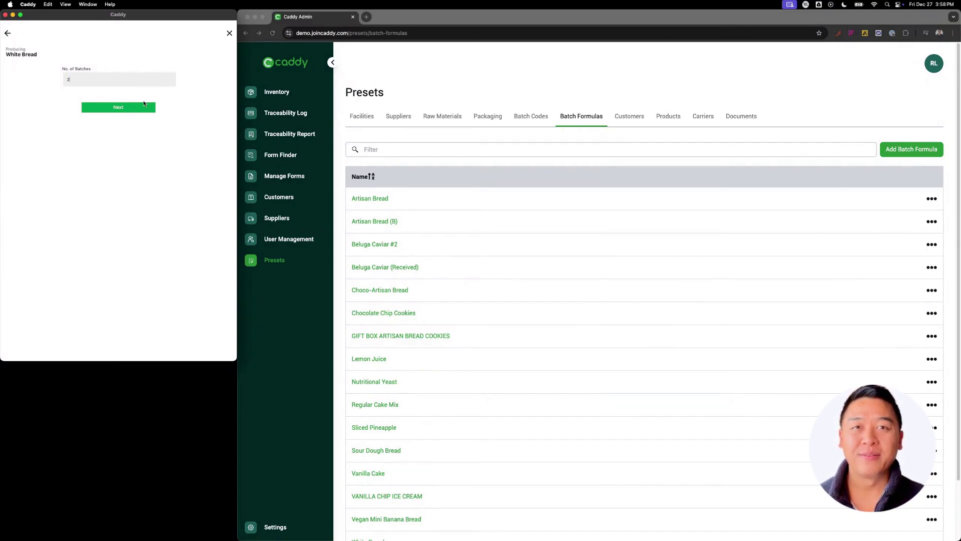
# Advance to the Reviewing White Bread (2 Batch) checklist and scroll through it
pyautogui.click(138, 107)
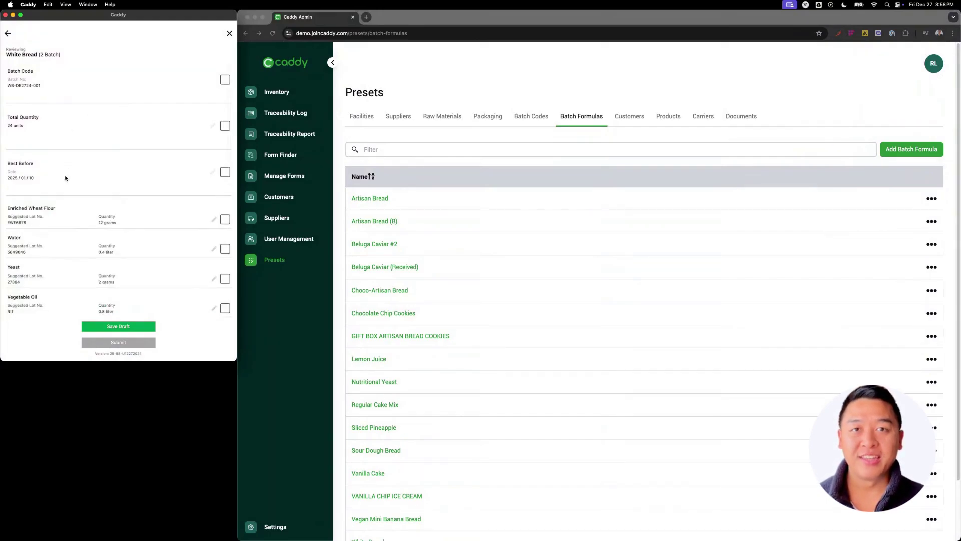
pyautogui.scroll(-2, 57, 252)
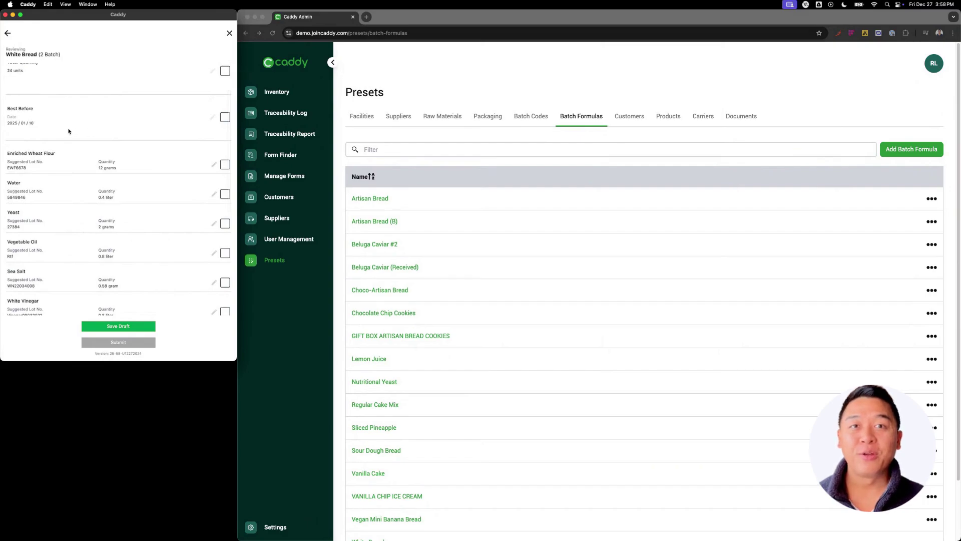
pyautogui.scroll(2, 98, 211)
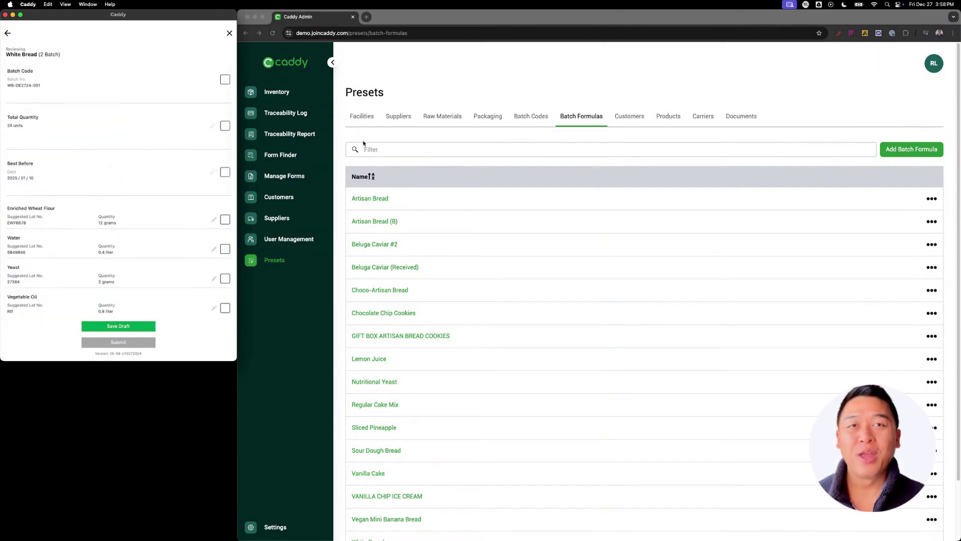
# Re-submit the White Bread batch code template (WB-DE2724-001) and return to Batch Formulas
pyautogui.click(532, 117)
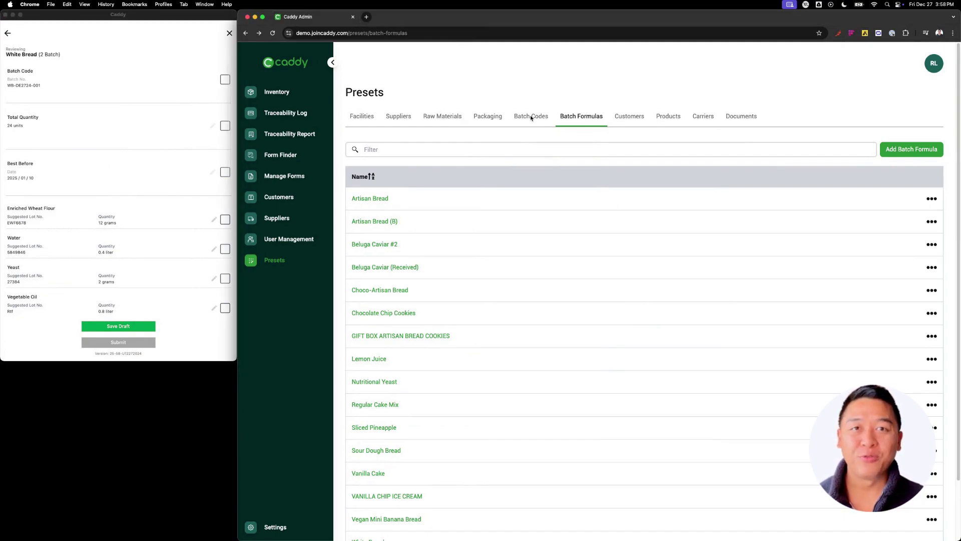
pyautogui.scroll(-3, 401, 465)
pyautogui.click(377, 476)
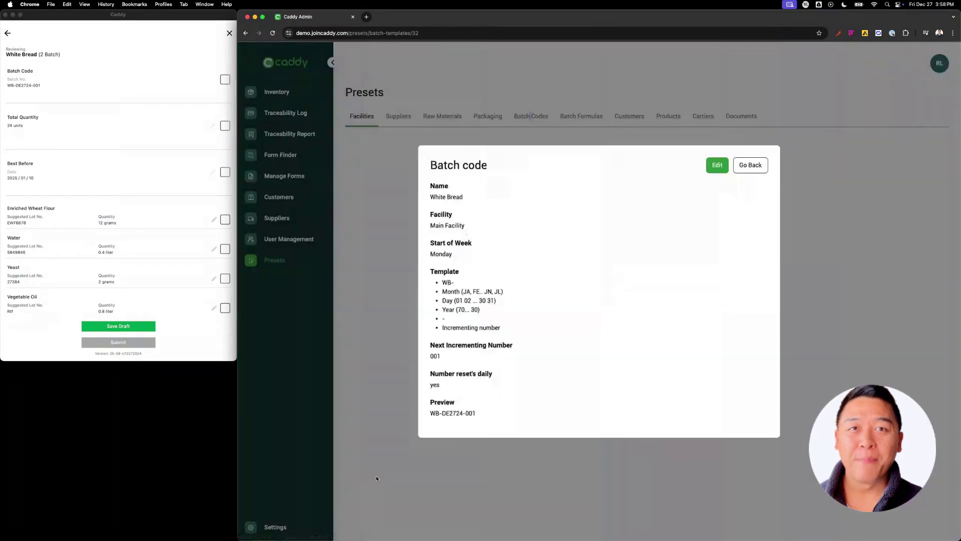
pyautogui.click(718, 165)
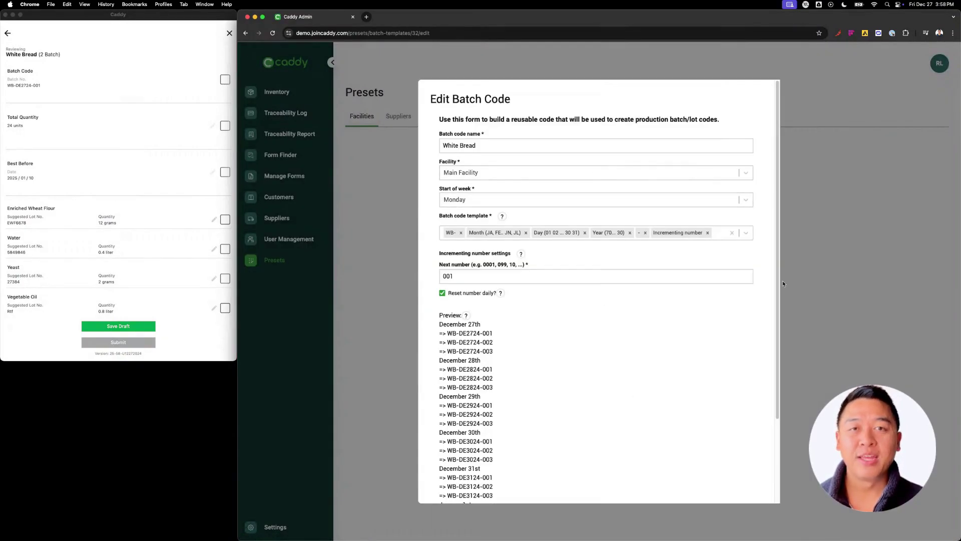
pyautogui.scroll(-3, 673, 404)
pyautogui.click(746, 482)
pyautogui.moveTo(561, 116); pyautogui.dragTo(575, 116)
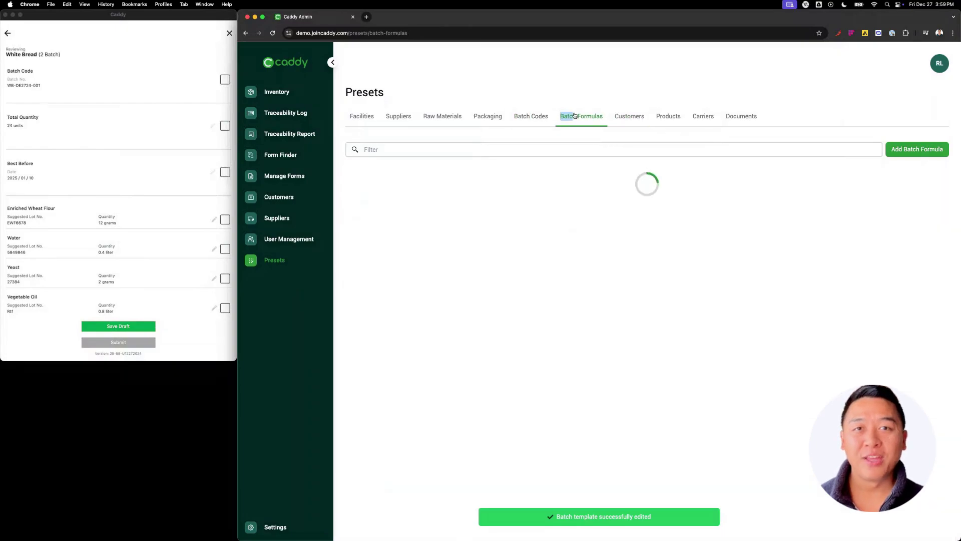
# Confirm the batch code, 24-unit total quantity and best-before date on the checklist
pyautogui.click(225, 79)
pyautogui.click(224, 126)
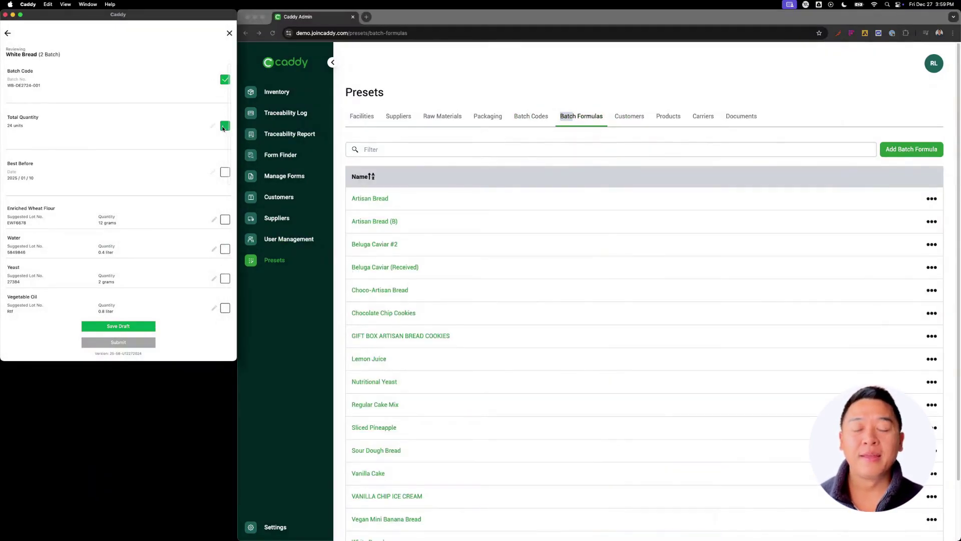
pyautogui.click(225, 172)
pyautogui.scroll(-2, 401, 480)
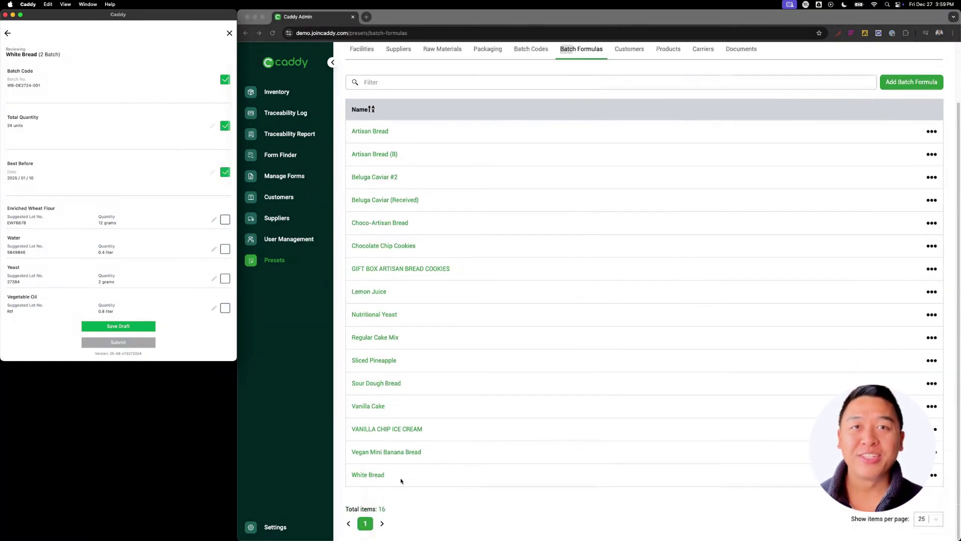
# Open the White Bread batch formula in Caddy Admin to compare its ingredients
pyautogui.click(370, 479)
pyautogui.click(717, 188)
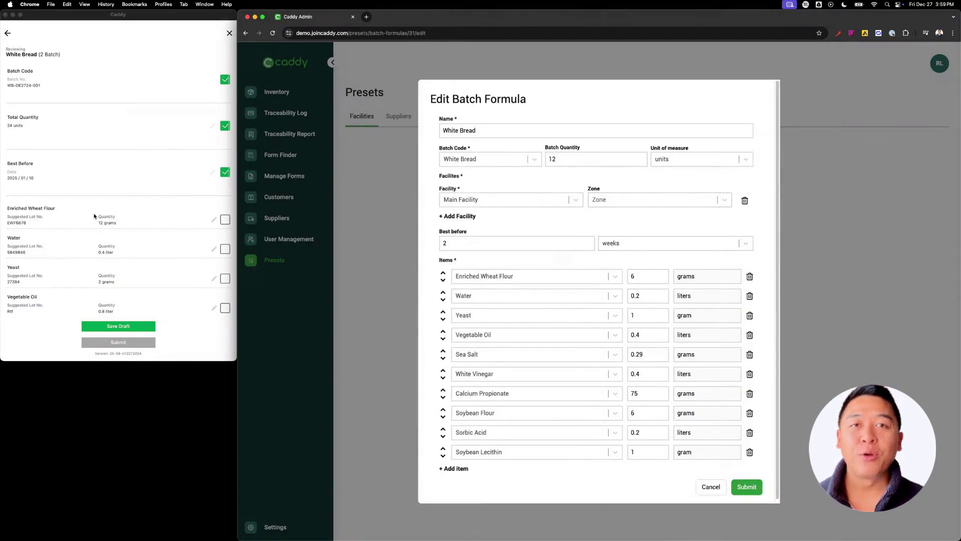
pyautogui.scroll(-5, 52, 274)
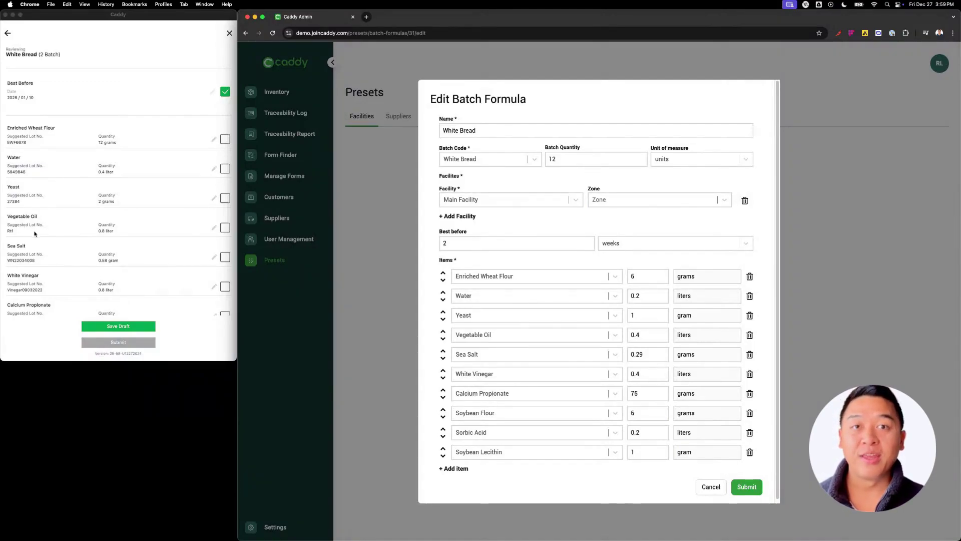
pyautogui.scroll(-3, 51, 235)
pyautogui.scroll(3, 90, 238)
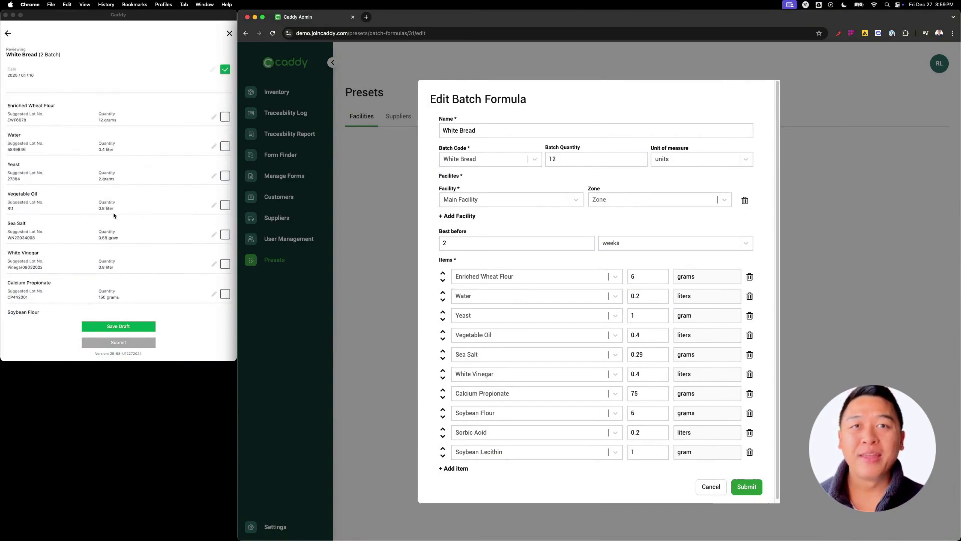
# Confirm all ten ingredient lots, from Enriched Wheat Flour through Soybean Lecithin
pyautogui.click(225, 134)
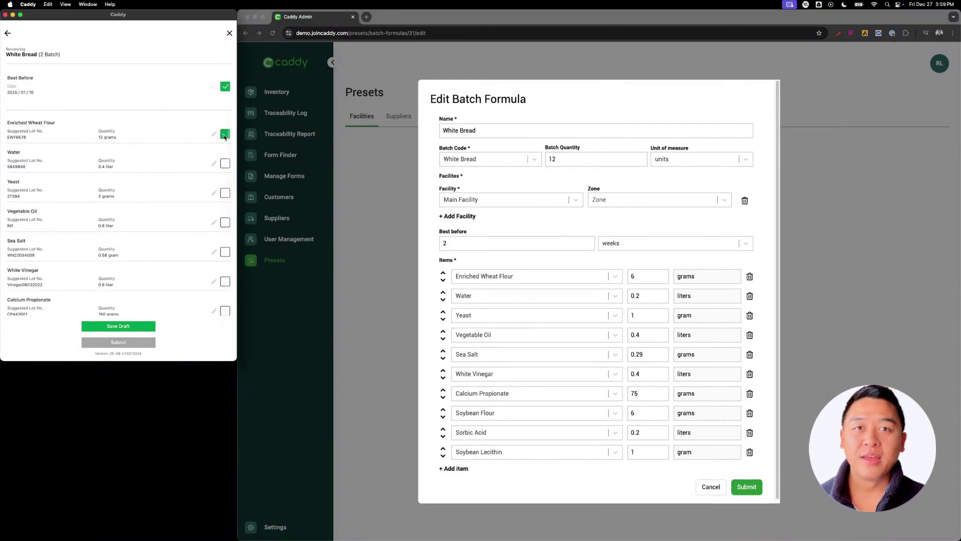
pyautogui.click(224, 163)
pyautogui.click(224, 193)
pyautogui.click(226, 223)
pyautogui.click(225, 252)
pyautogui.scroll(-5, 215, 272)
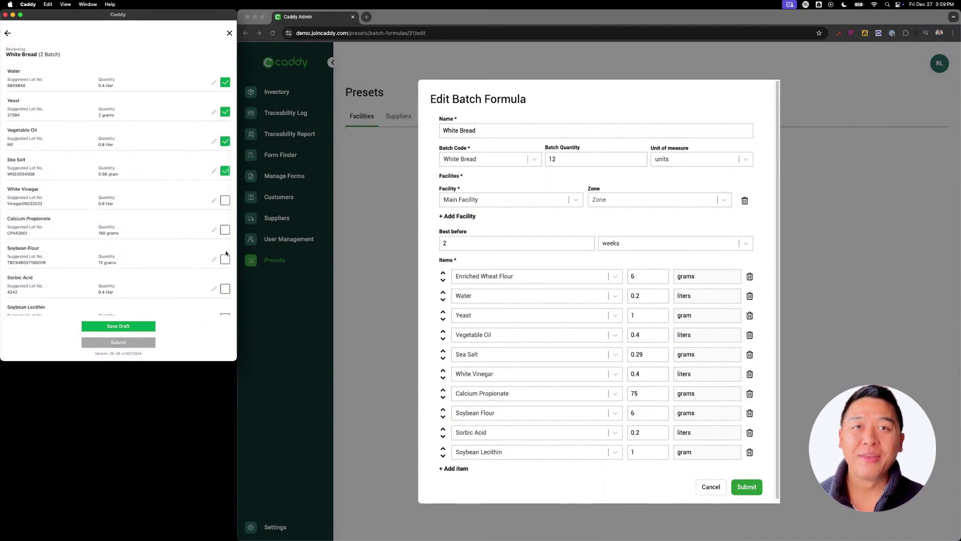
pyautogui.click(223, 146)
pyautogui.click(225, 173)
pyautogui.click(225, 203)
pyautogui.click(225, 233)
pyautogui.click(225, 262)
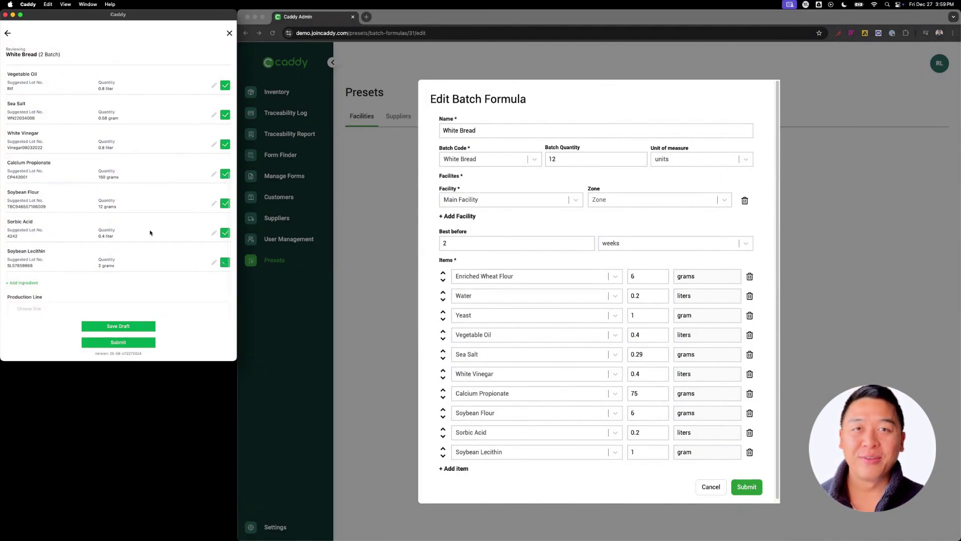
# Assign Production Line 1 and submit the White Bread production form
pyautogui.scroll(-2, 120, 225)
pyautogui.click(71, 264)
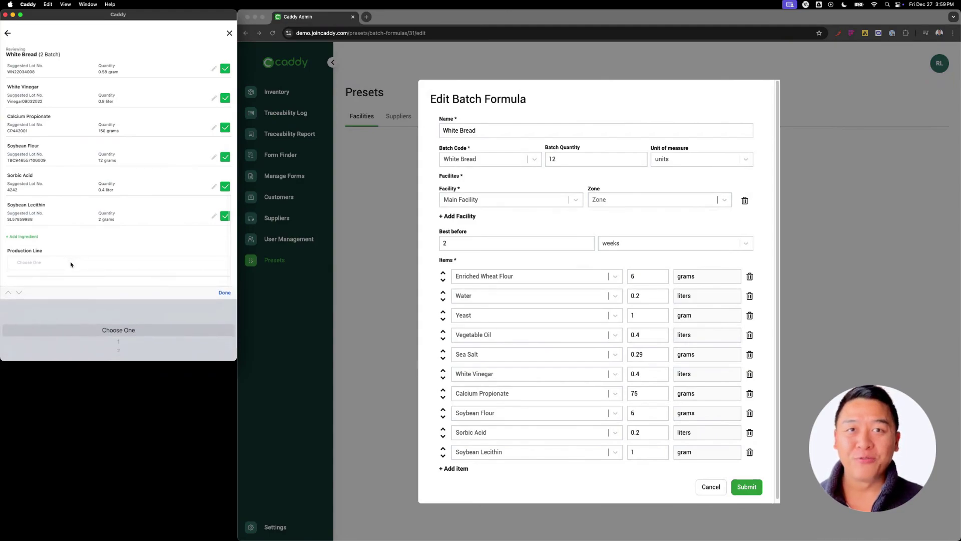
pyautogui.click(118, 349)
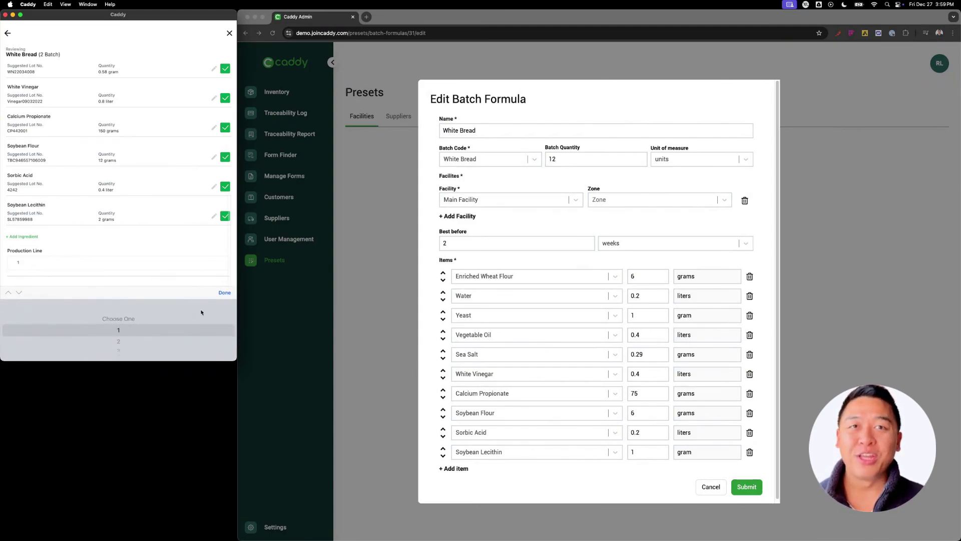
pyautogui.click(224, 293)
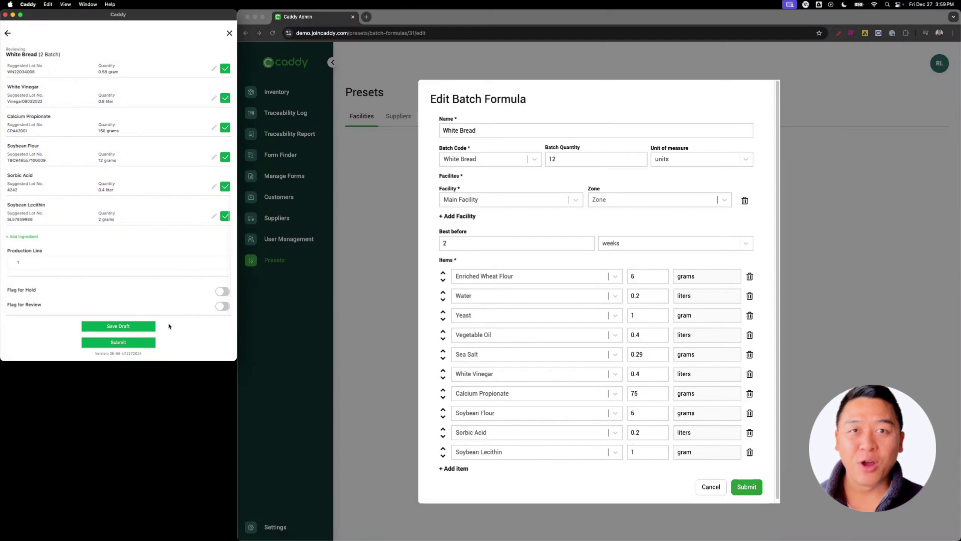
pyautogui.click(116, 344)
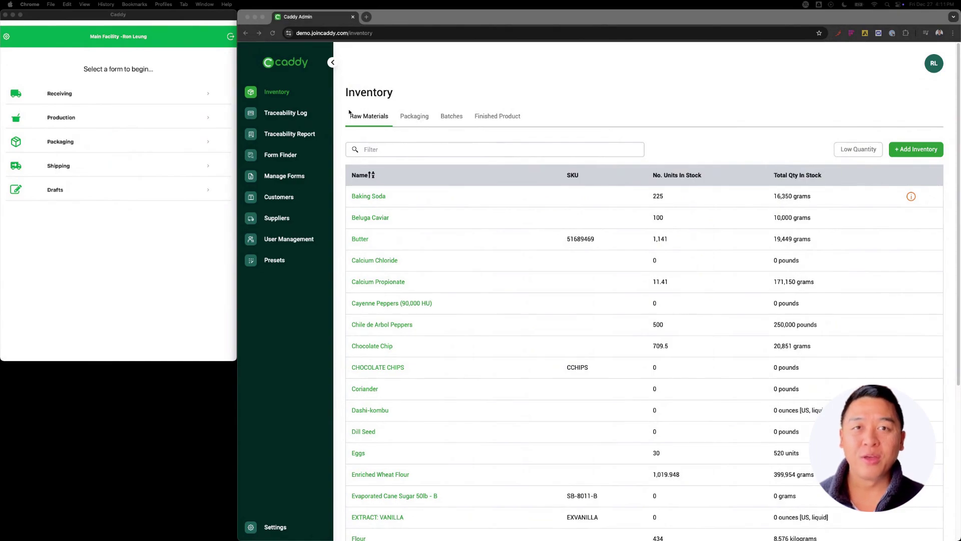
pyautogui.click(283, 96)
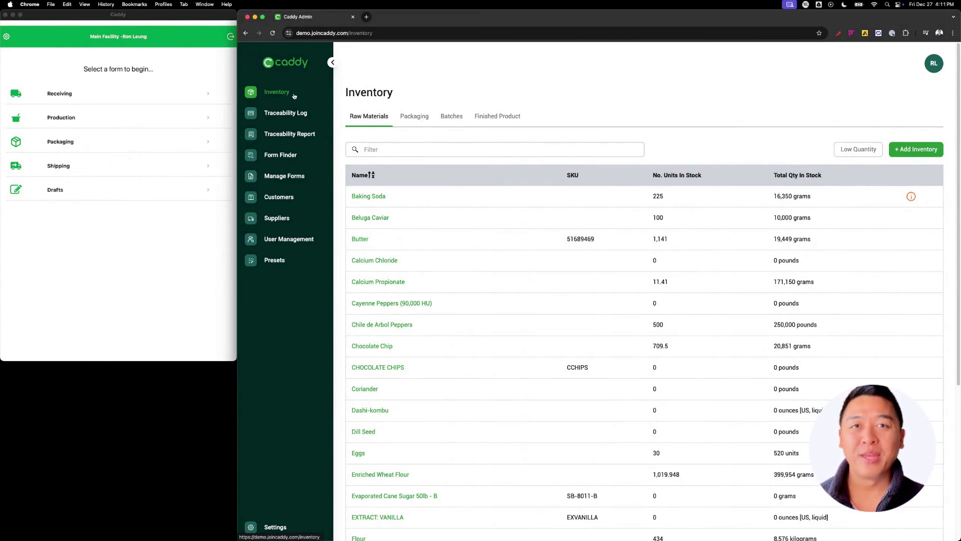
pyautogui.click(298, 114)
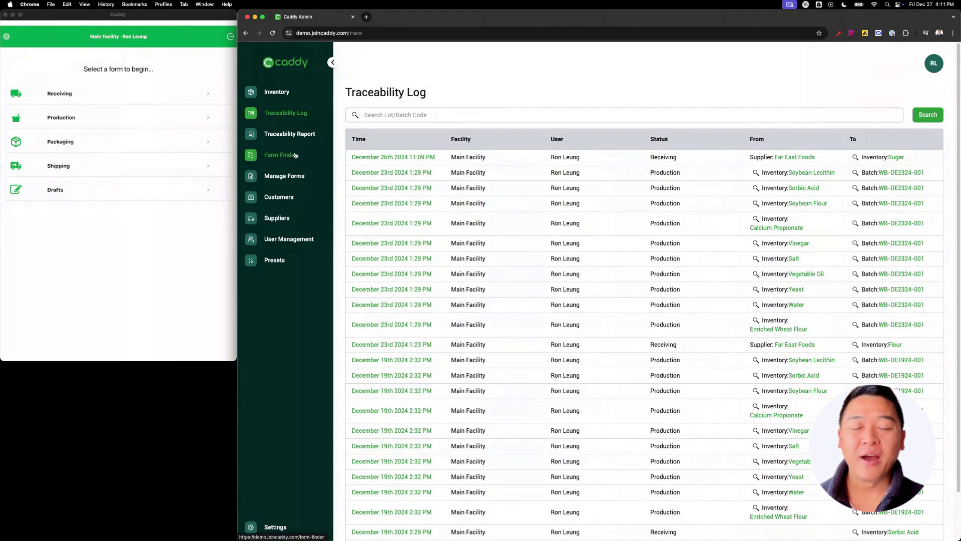
pyautogui.click(298, 154)
pyautogui.scroll(-10, 539, 250)
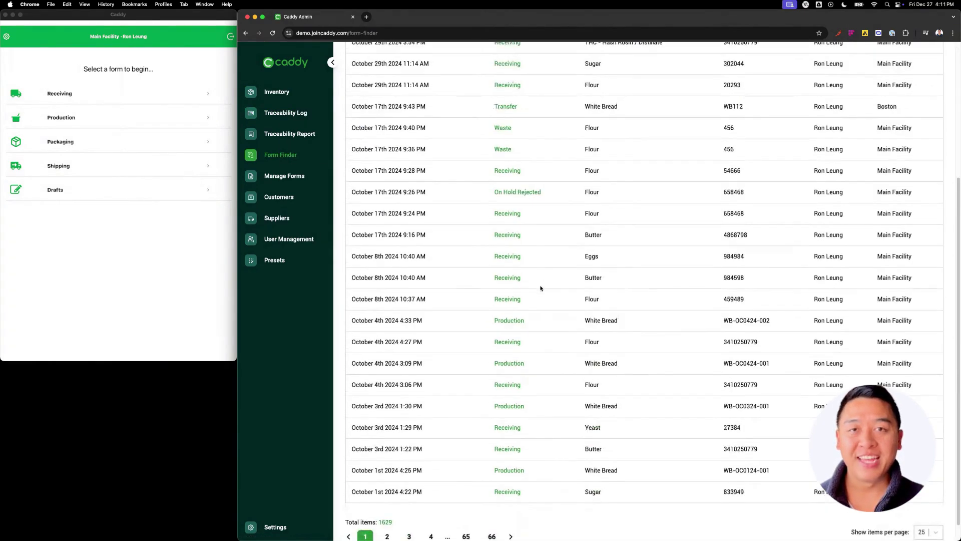
pyautogui.scroll(10, 539, 320)
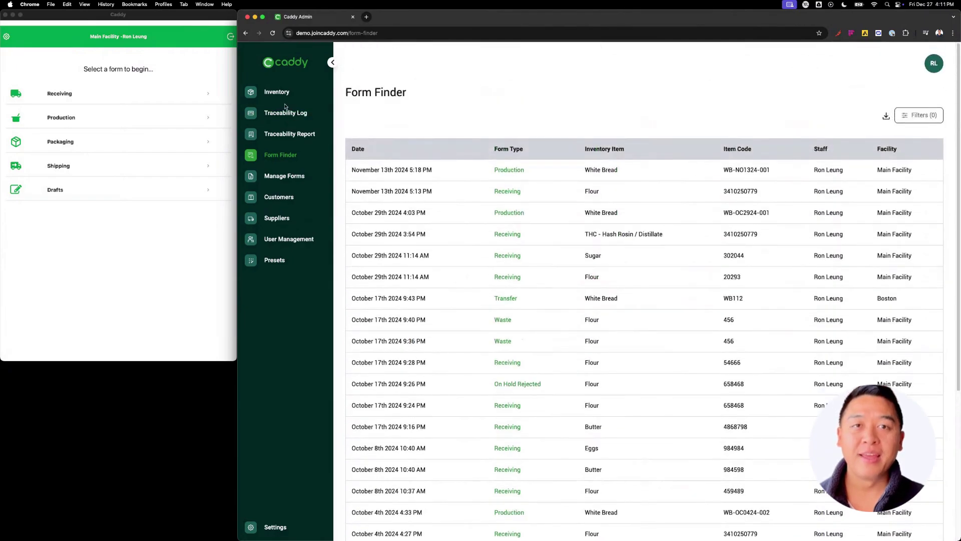
pyautogui.click(281, 95)
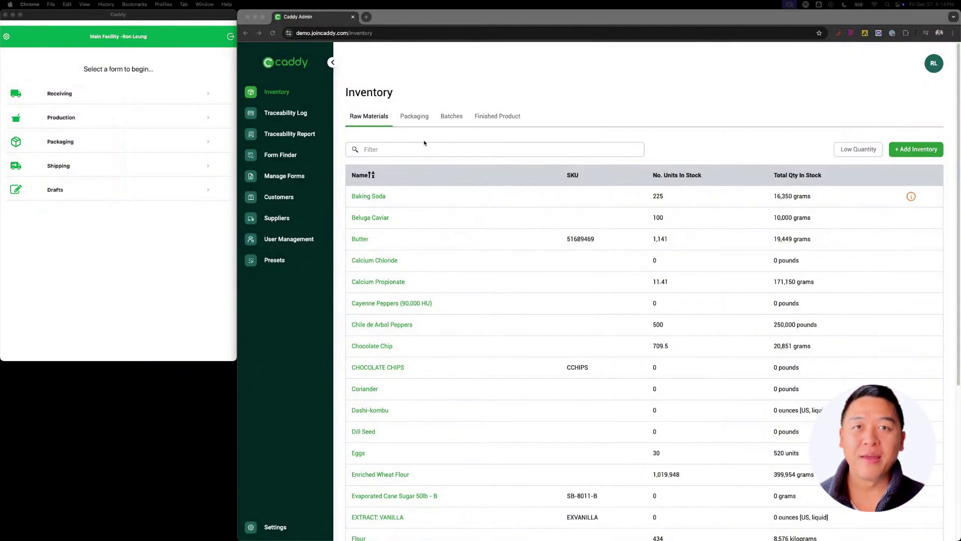
# Browse the Packaging, Batch and Finished Product inventories, then return to Raw Materials
pyautogui.click(414, 120)
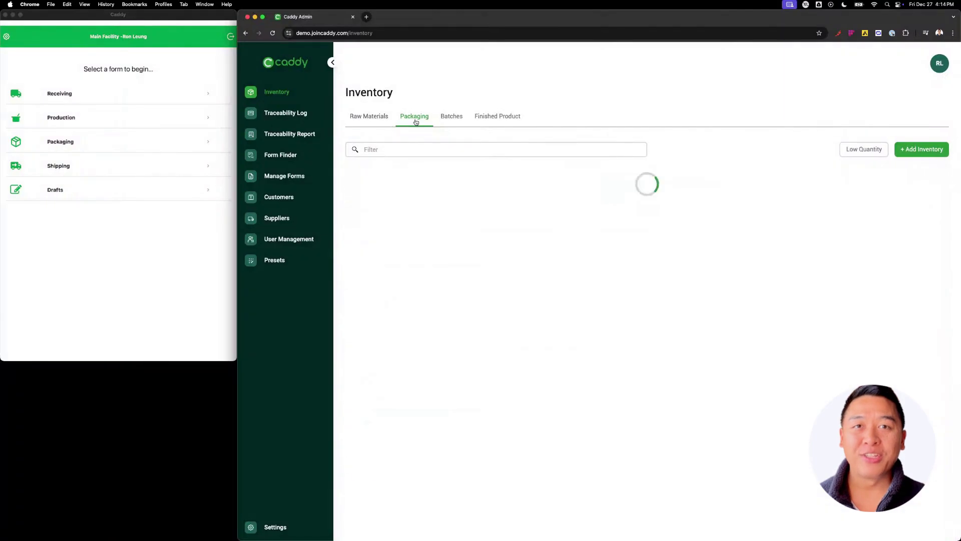
pyautogui.click(454, 118)
pyautogui.click(495, 118)
pyautogui.click(379, 117)
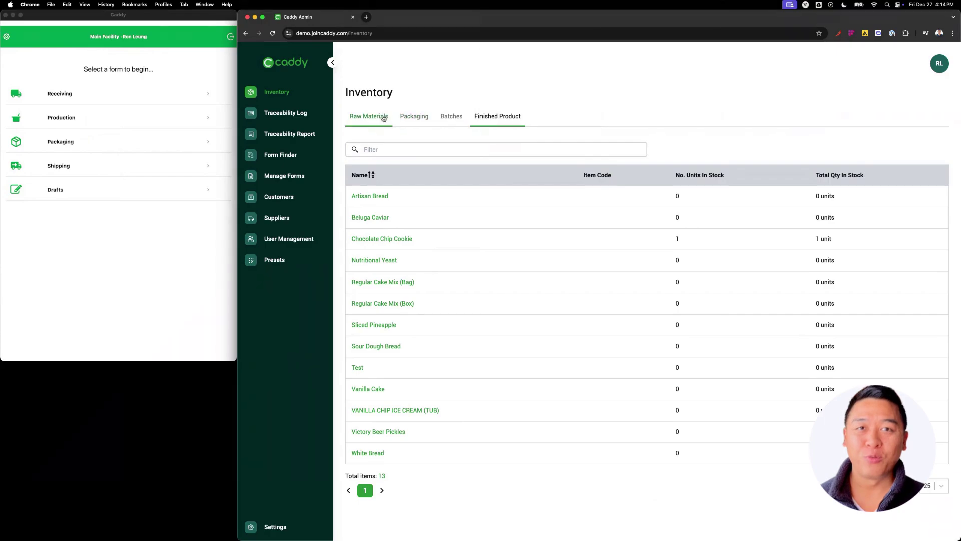
pyautogui.scroll(-5, 389, 270)
pyautogui.scroll(5, 389, 269)
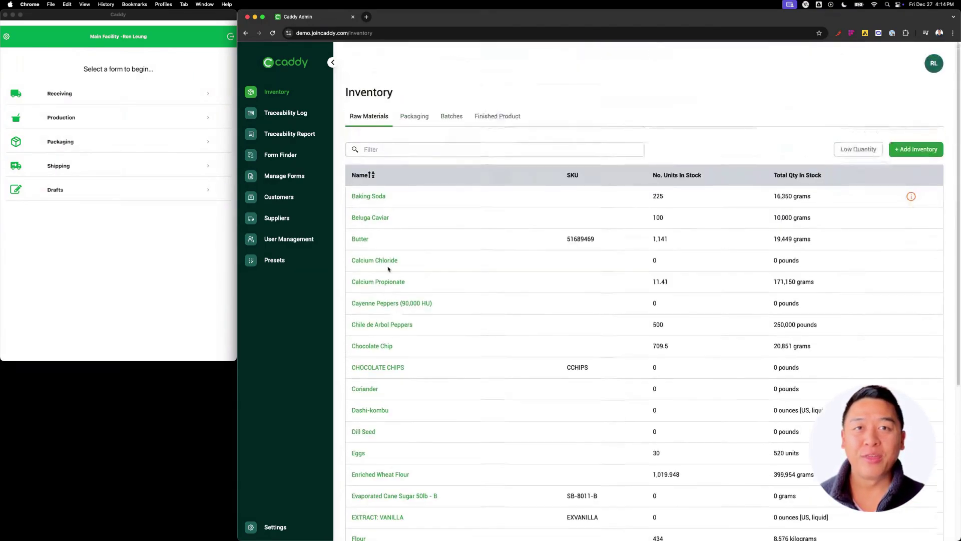
# Open Butter's inventory details and view its Expected, On Hold, Depleted and Expired lots
pyautogui.click(359, 240)
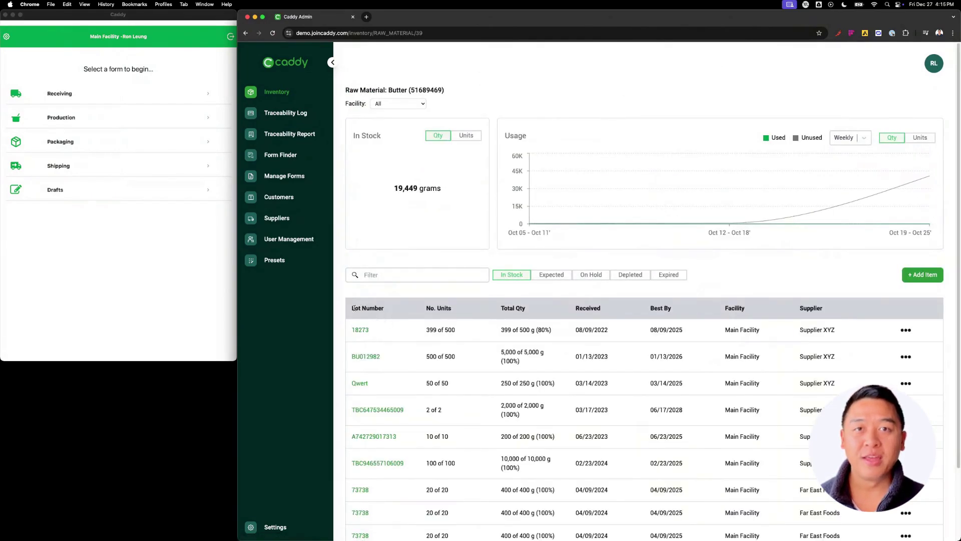
pyautogui.scroll(-3, 376, 369)
pyautogui.scroll(3, 373, 369)
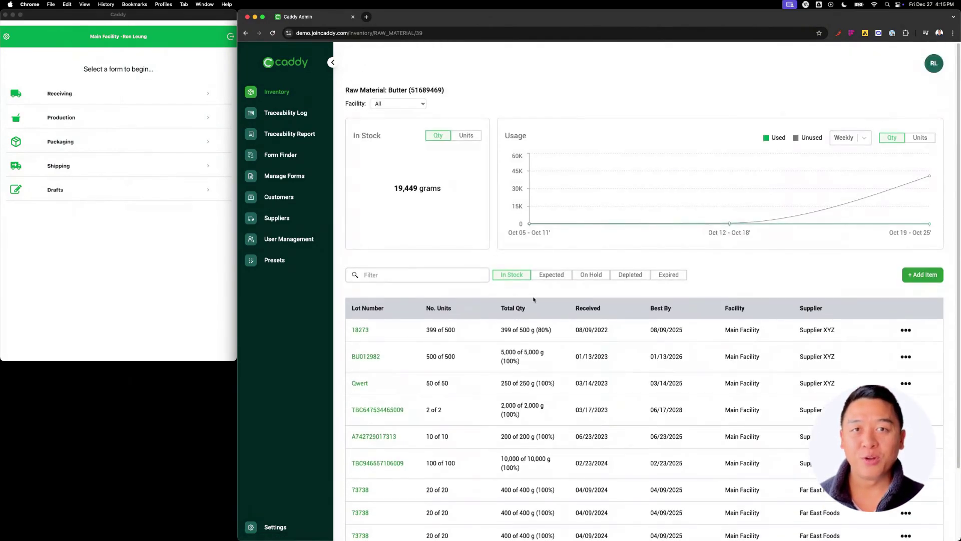
pyautogui.click(550, 279)
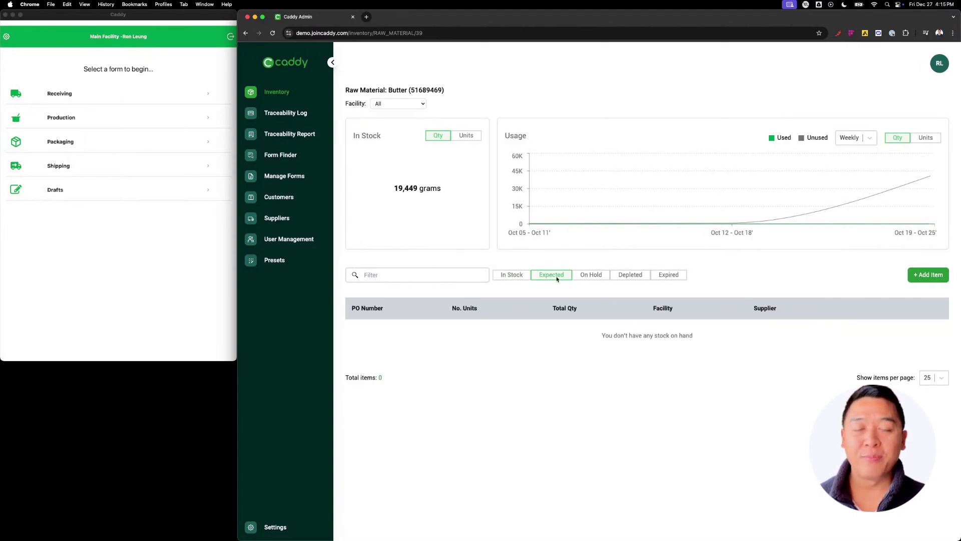
pyautogui.click(591, 276)
pyautogui.click(631, 276)
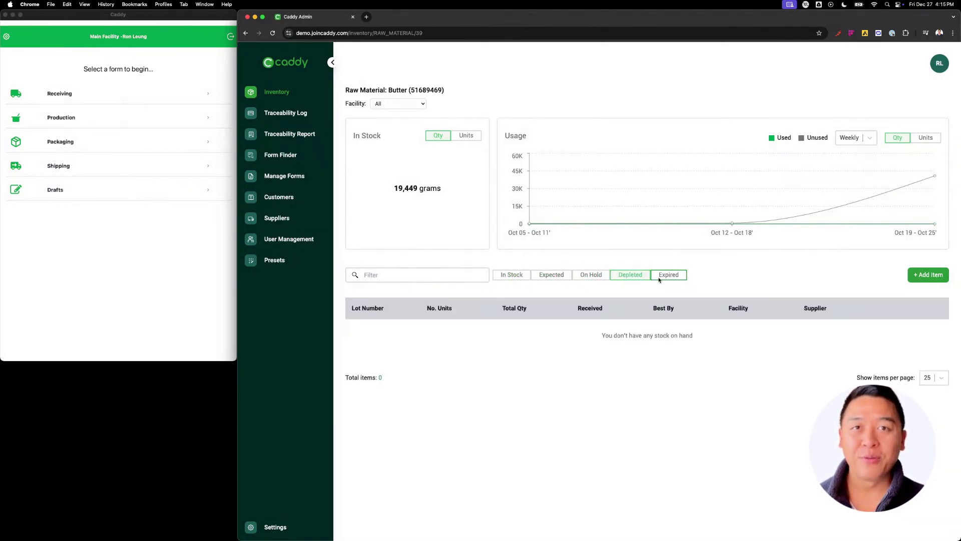
pyautogui.click(666, 278)
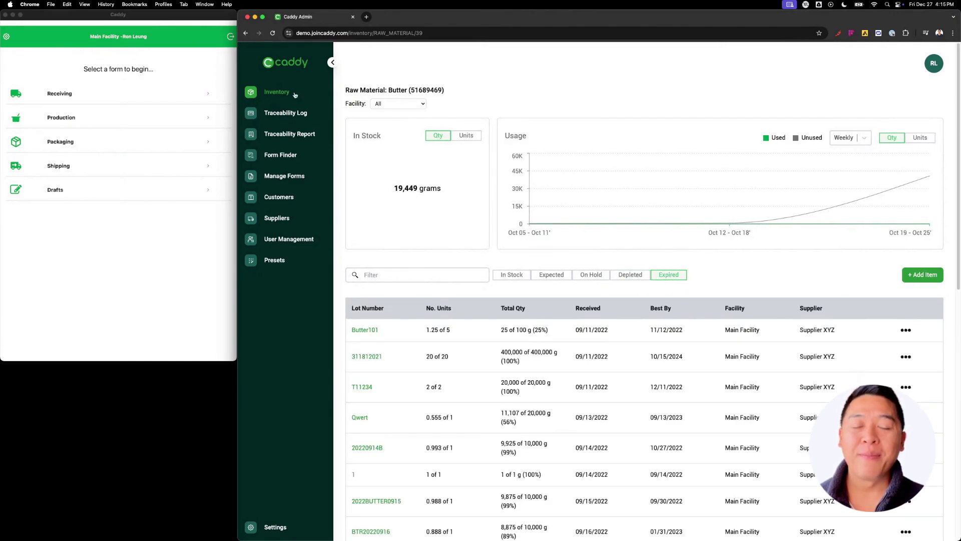
# Go to Presets and list the raw material presets
pyautogui.click(295, 95)
pyautogui.click(274, 260)
pyautogui.click(435, 116)
# Re-save the Butter raw material preset with its 500 threshold
pyautogui.click(367, 243)
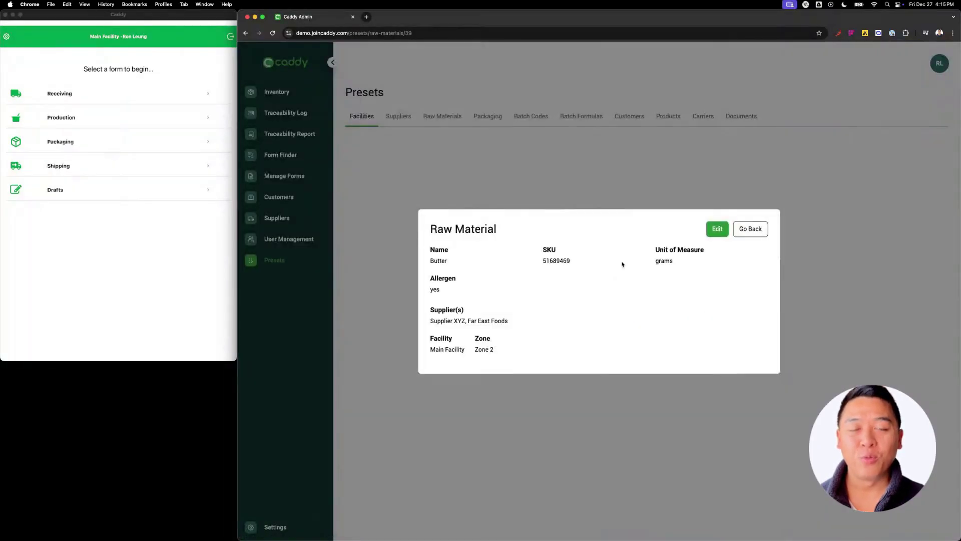
pyautogui.click(717, 229)
pyautogui.click(462, 364)
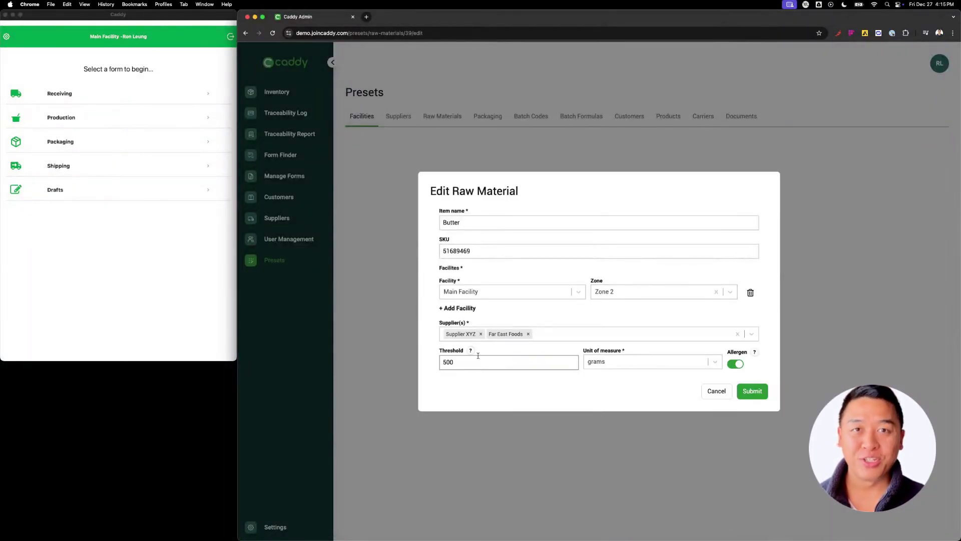
pyautogui.click(752, 391)
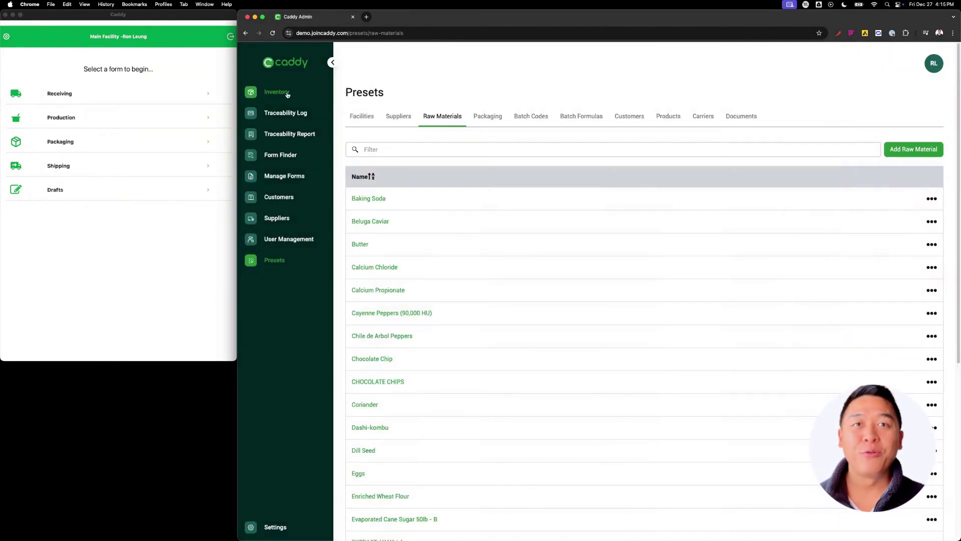
# Filter inventory by Low Quantity across Raw Materials and Packaging, then clear the filter
pyautogui.click(288, 95)
pyautogui.click(868, 152)
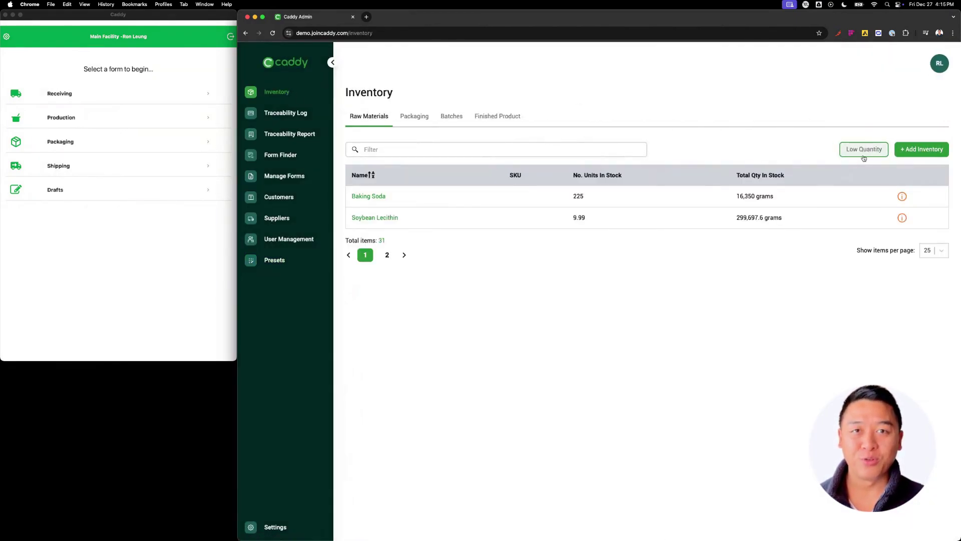
pyautogui.click(413, 119)
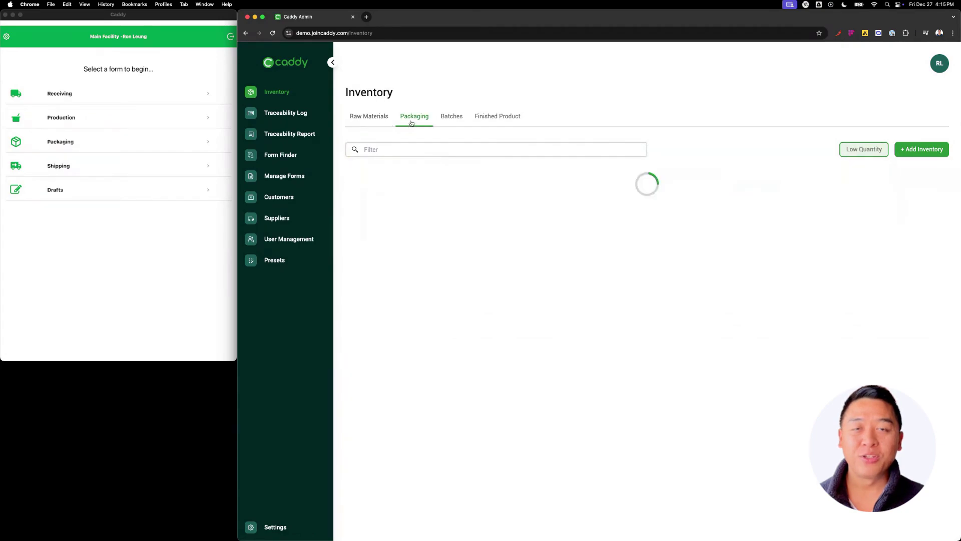
pyautogui.click(383, 121)
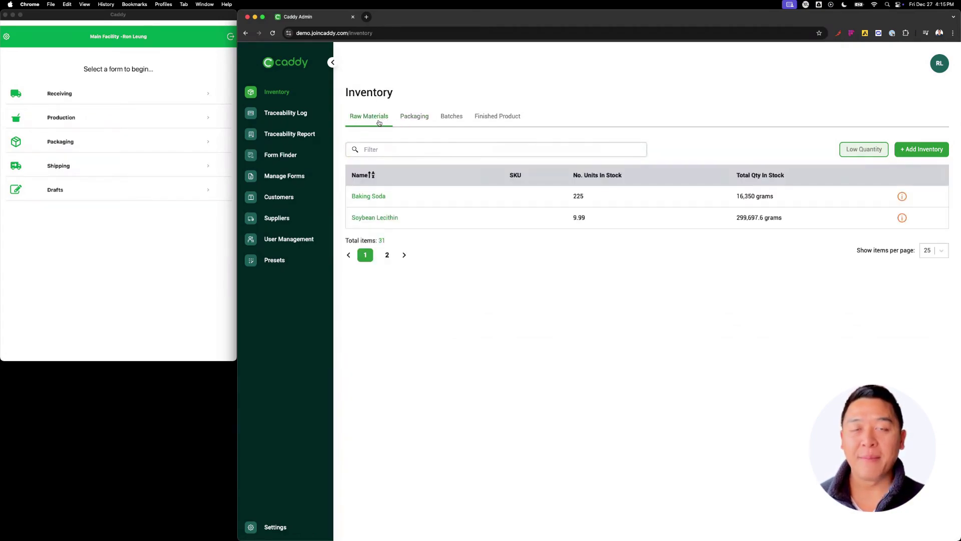
pyautogui.click(854, 150)
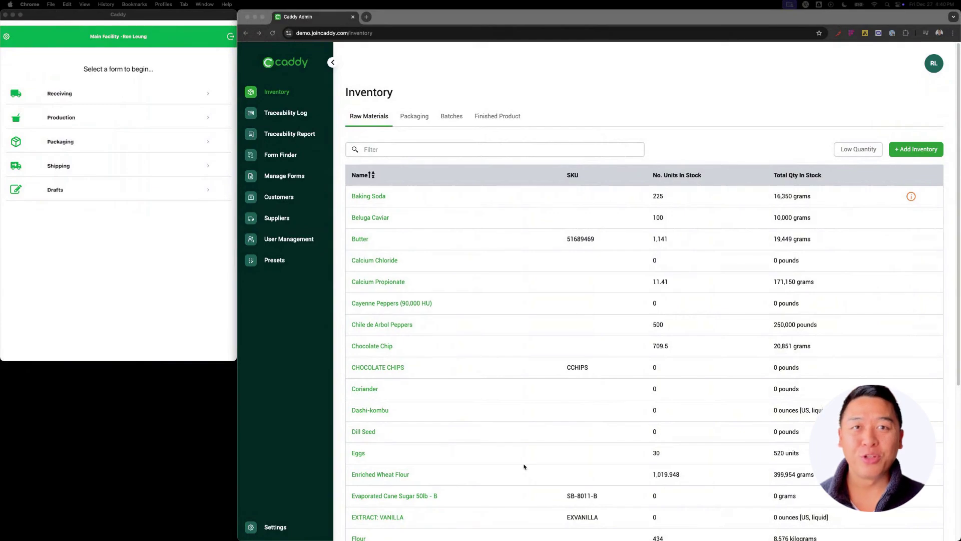
# Go to the Traceability Report page from the sidebar
pyautogui.click(286, 134)
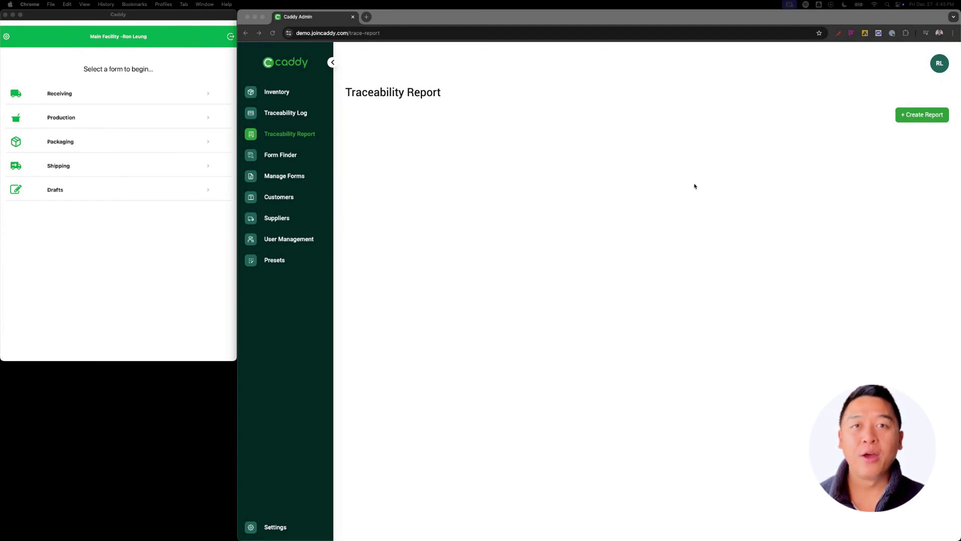
# Start a new traceability report by Item # with Raw Materials as the item type
pyautogui.click(907, 117)
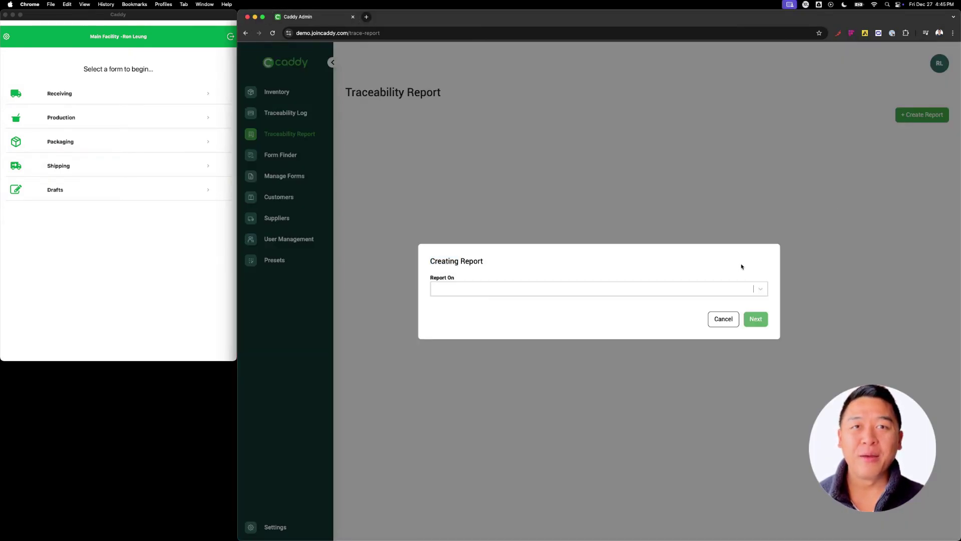
pyautogui.click(759, 289)
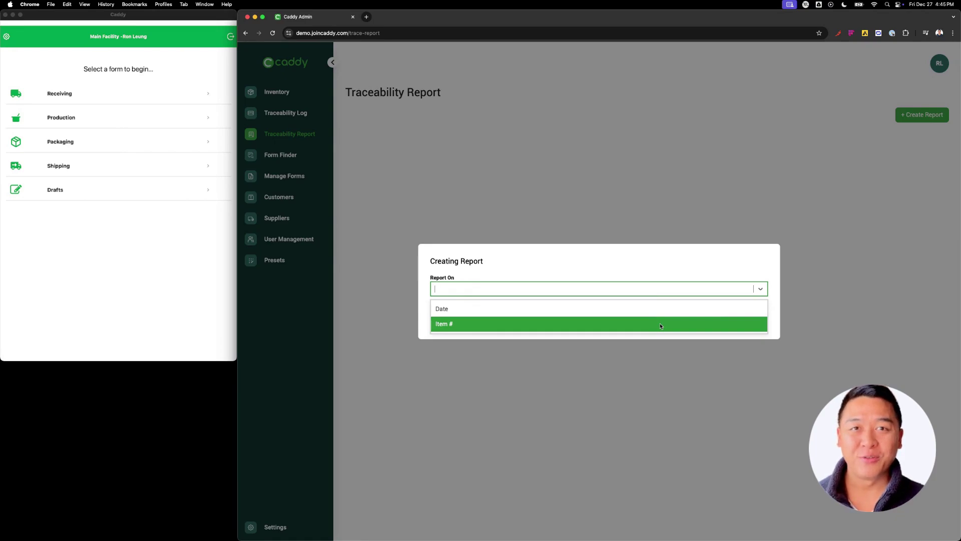
pyautogui.click(660, 324)
pyautogui.click(756, 326)
pyautogui.click(693, 295)
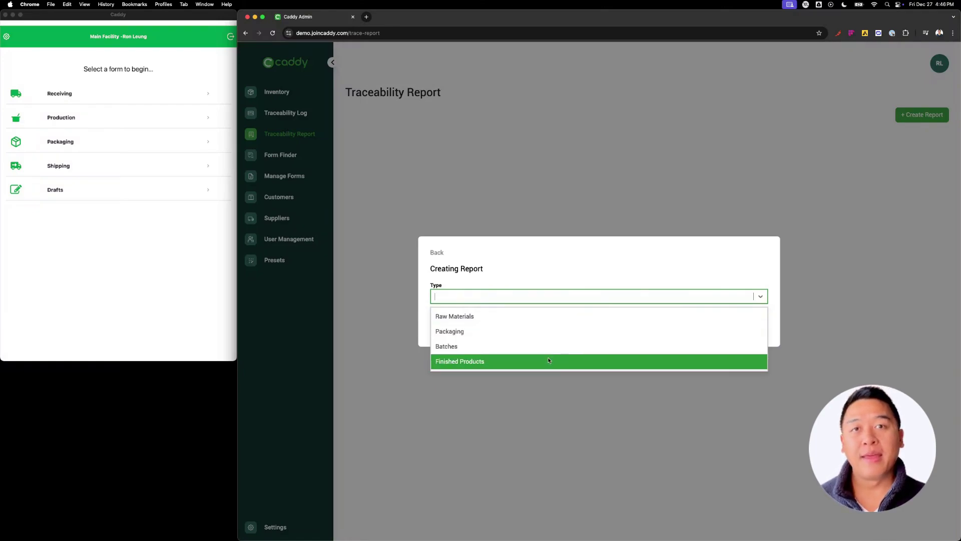
pyautogui.click(527, 319)
pyautogui.click(755, 326)
# Choose Butter, select lot BUT118, and create the report
pyautogui.click(638, 299)
pyautogui.click(593, 346)
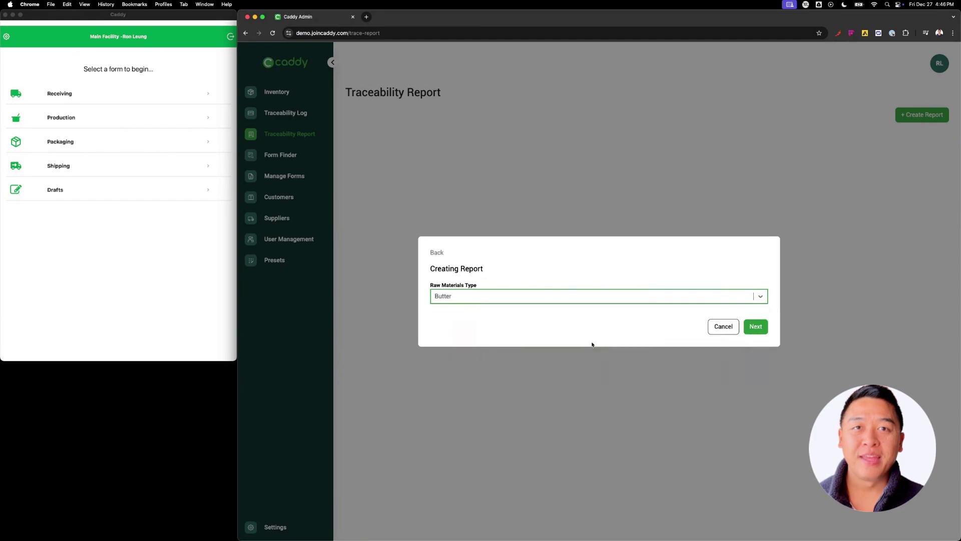
pyautogui.click(755, 326)
pyautogui.click(663, 288)
pyautogui.write('B')
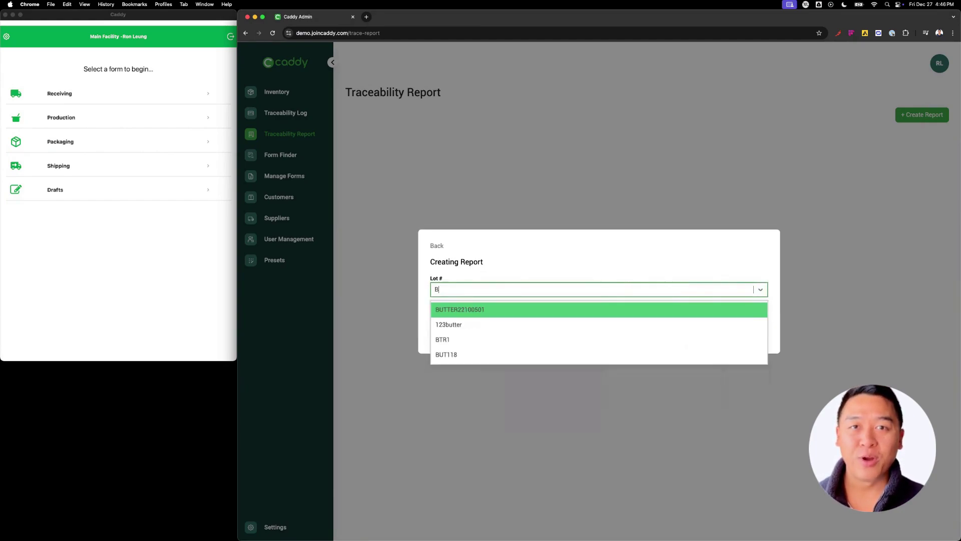
pyautogui.write('UT118')
pyautogui.press('Return')
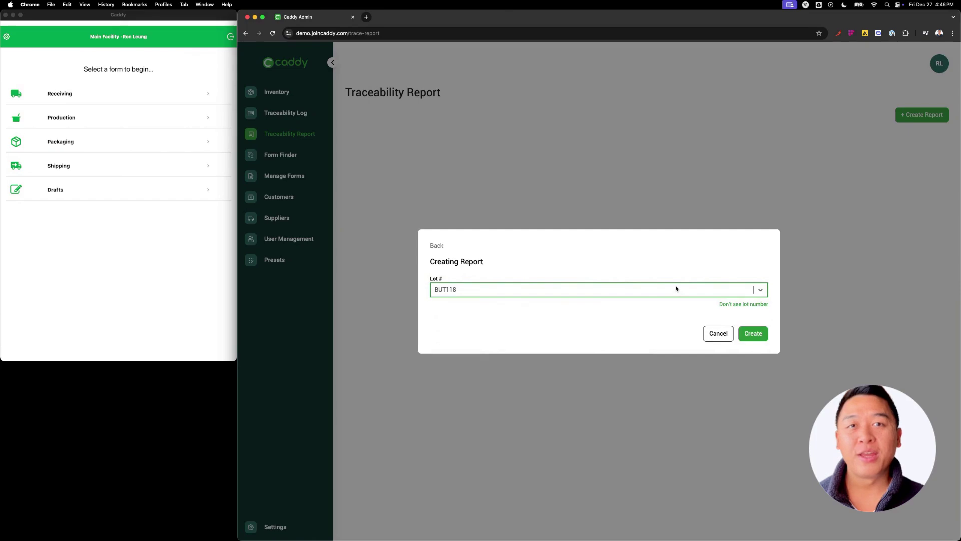
pyautogui.click(754, 334)
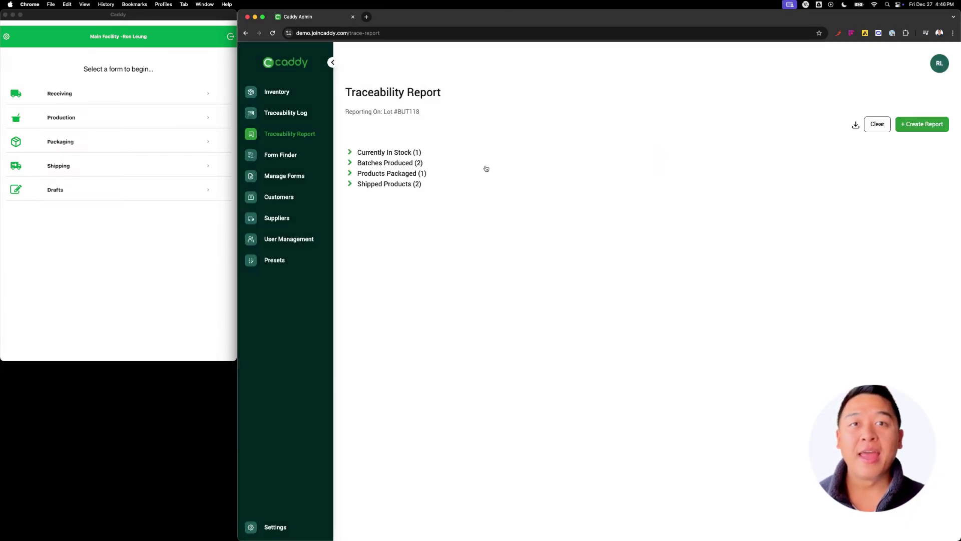
# Expand Currently In Stock, Batches Produced, Products Packaged and Shipped Products sections
pyautogui.moveTo(420, 112); pyautogui.dragTo(395, 111)
pyautogui.click(372, 126)
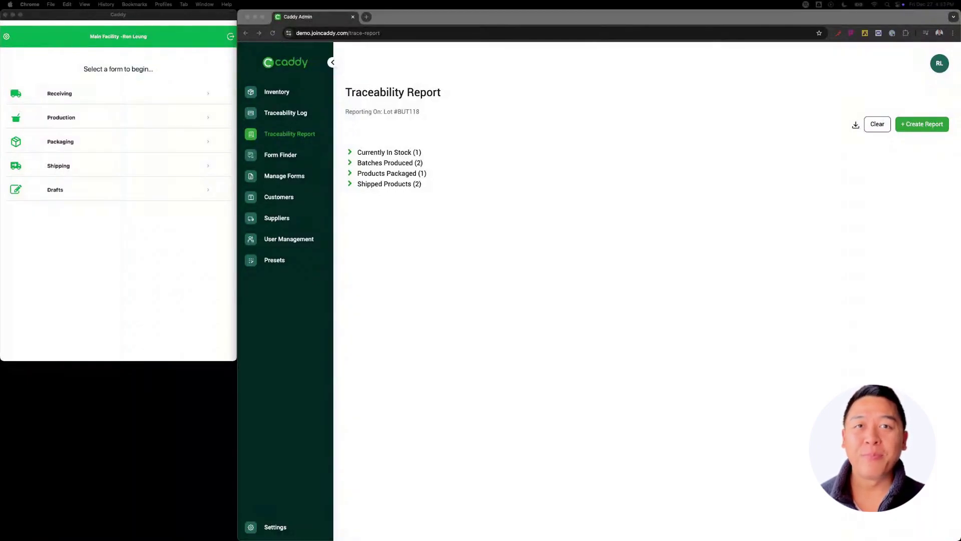
pyautogui.click(350, 153)
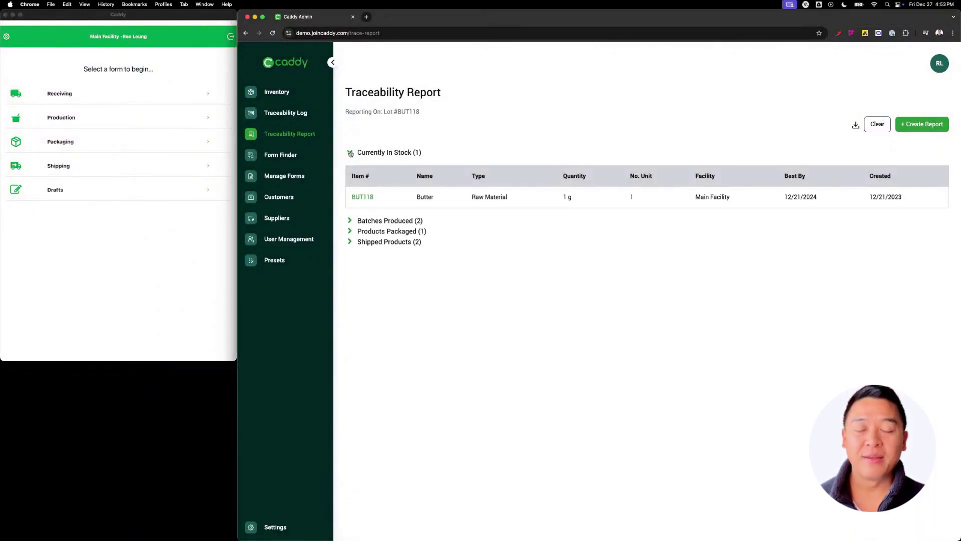
pyautogui.click(350, 221)
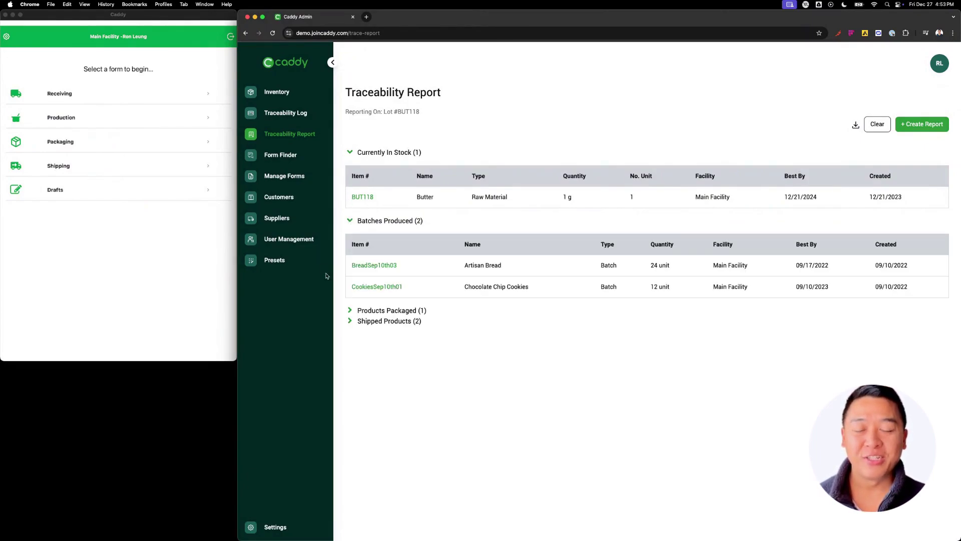
pyautogui.click(350, 313)
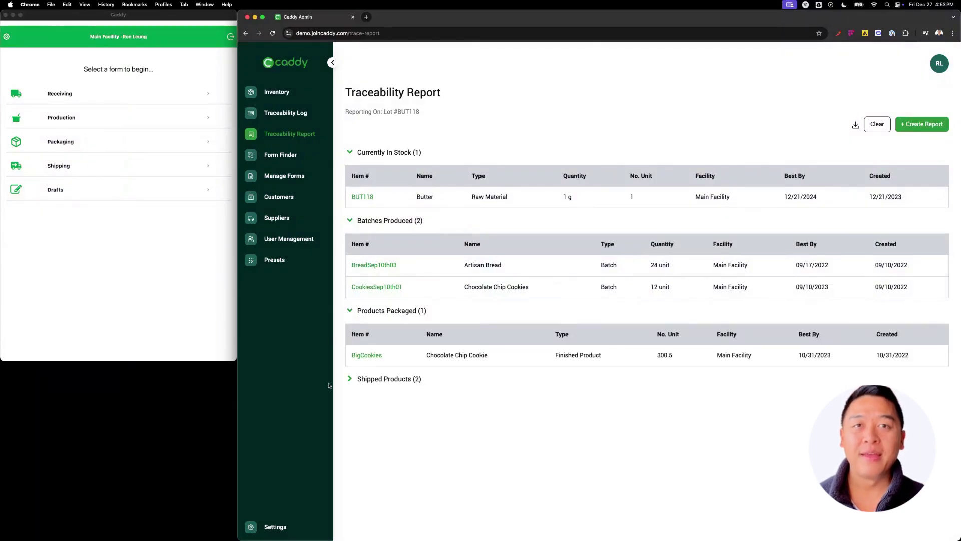
pyautogui.click(349, 380)
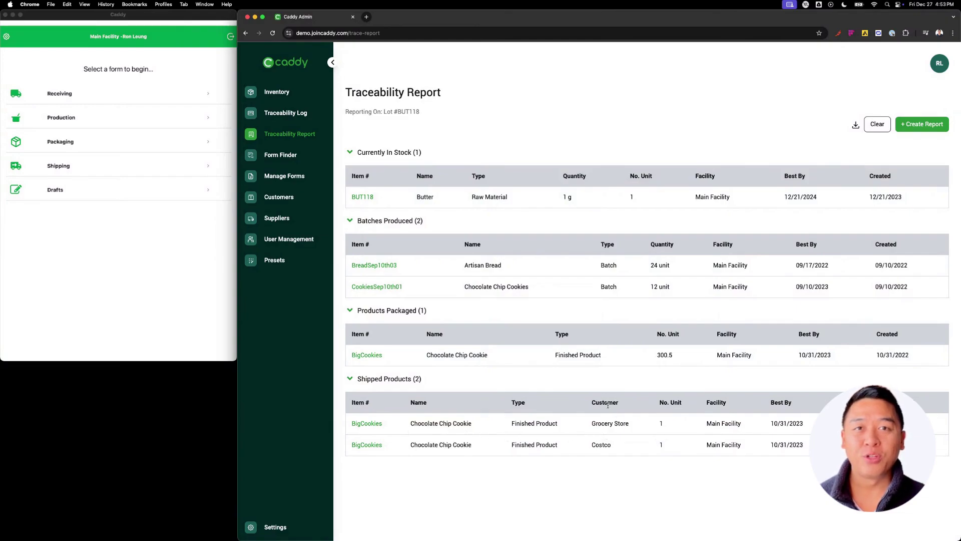
# Download the BUT118 report and highlight the Chocolate Chip Cookies batch name
pyautogui.click(856, 125)
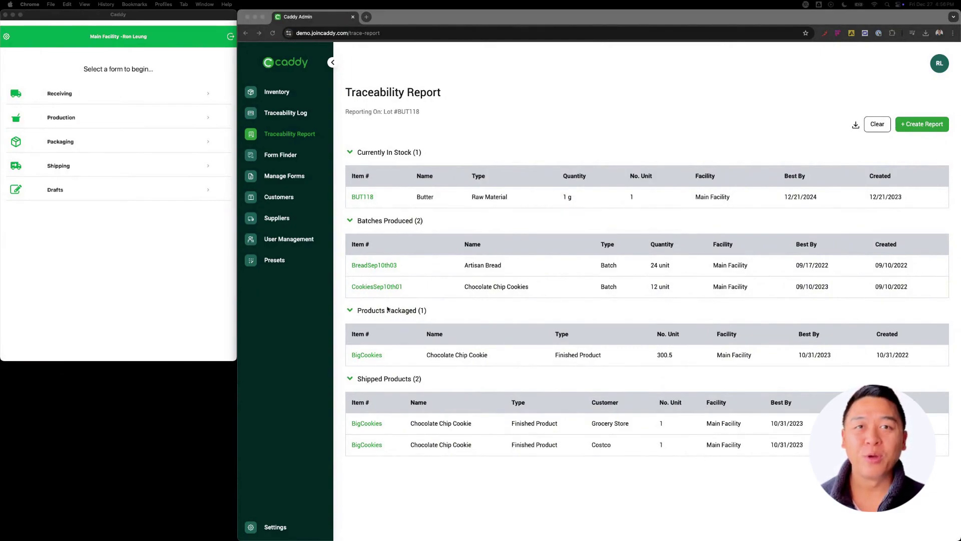
pyautogui.click(383, 291)
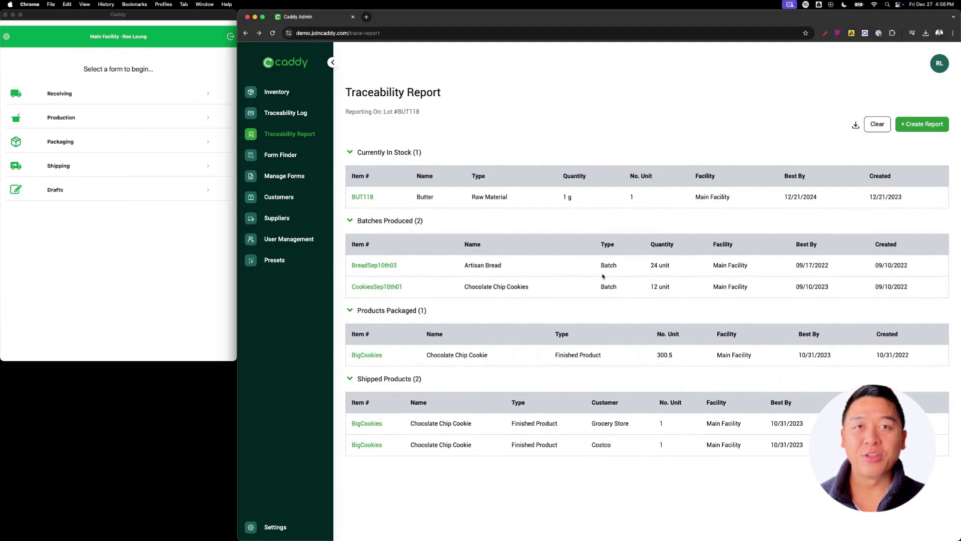
pyautogui.moveTo(529, 289); pyautogui.dragTo(464, 290)
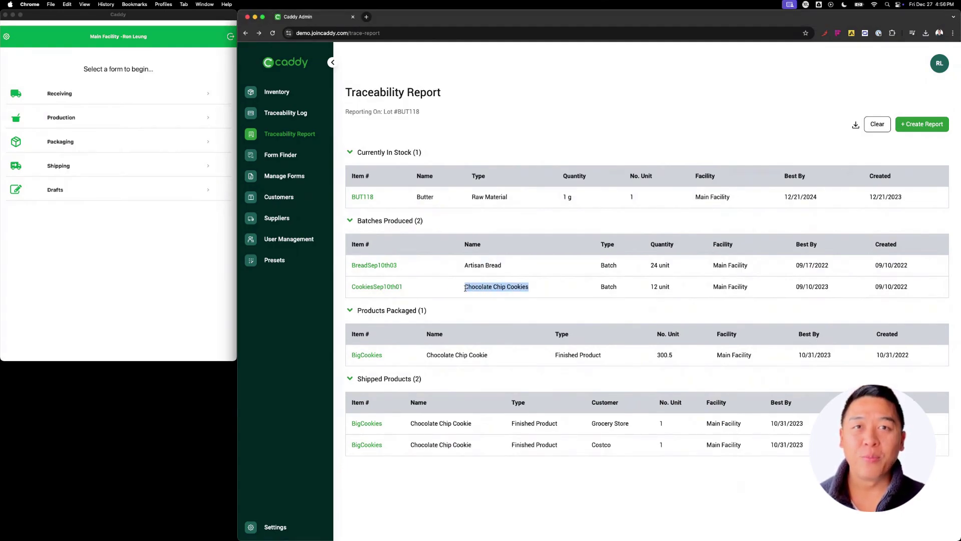
# Open production record CookiesSep10th01, locate butter lot BUT118, and download it as PDF
pyautogui.click(377, 290)
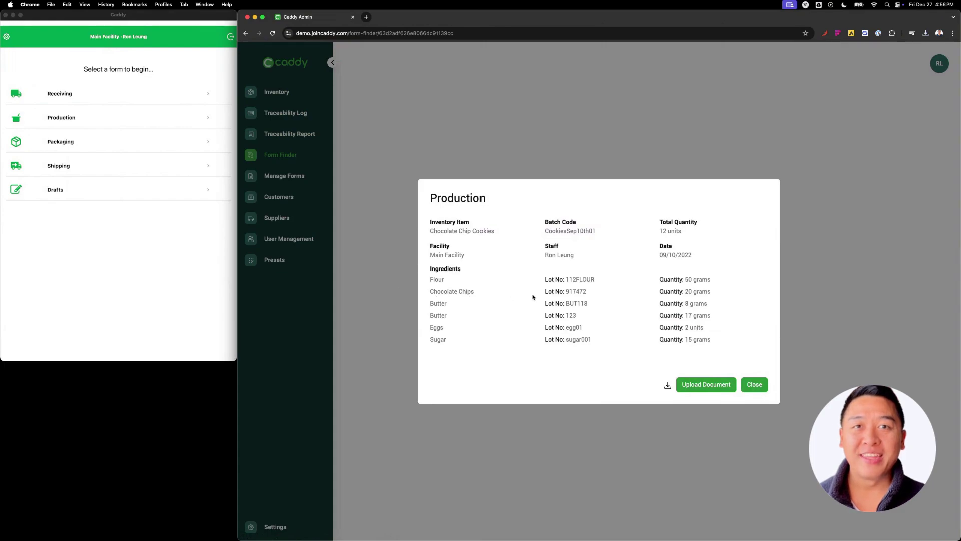
pyautogui.moveTo(594, 307); pyautogui.dragTo(564, 305)
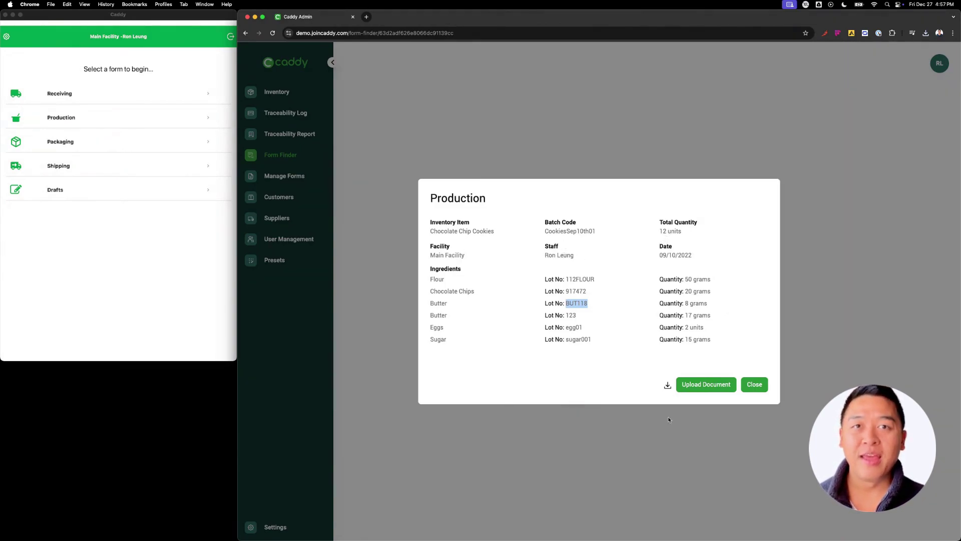
pyautogui.click(710, 387)
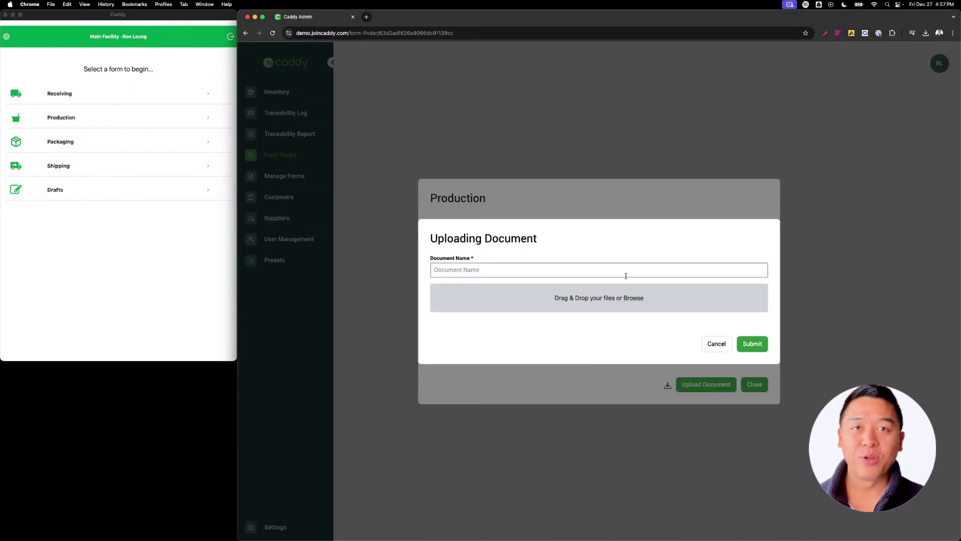
pyautogui.click(711, 346)
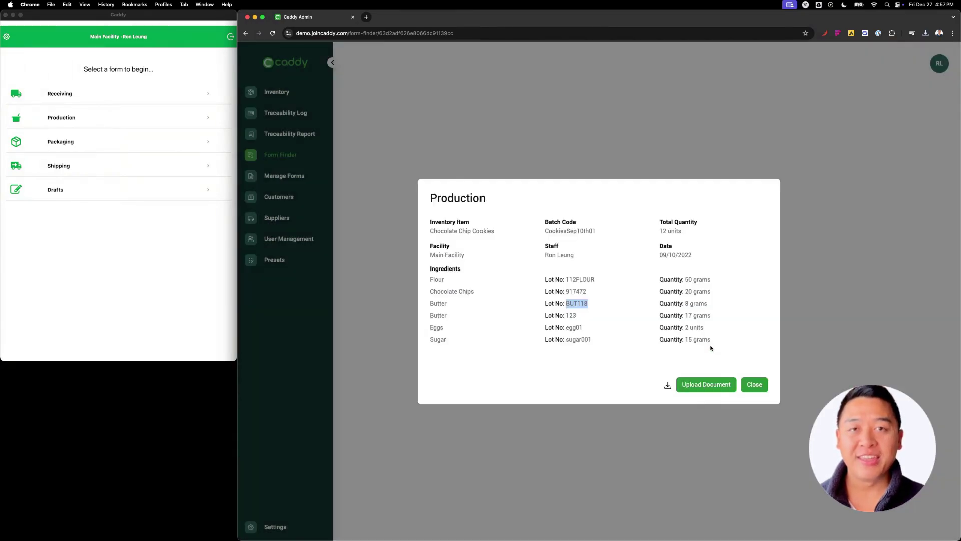
pyautogui.click(667, 385)
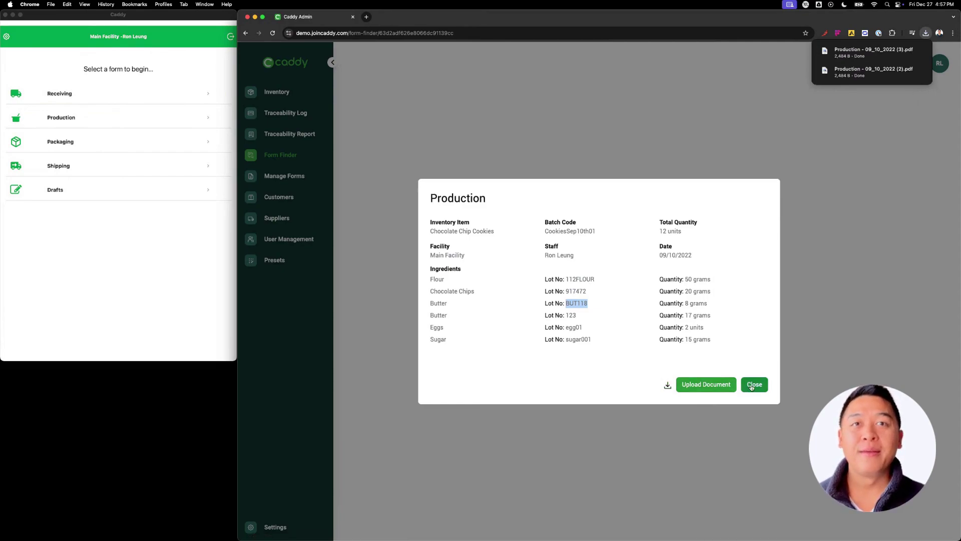
pyautogui.click(756, 365)
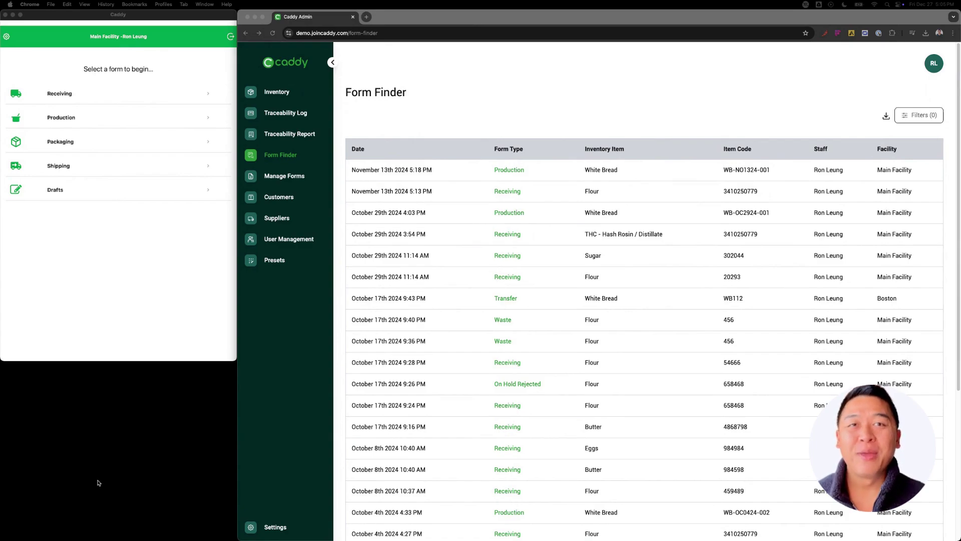
# Close the cookie production record and scroll through the unfiltered Form Finder list
pyautogui.click(564, 125)
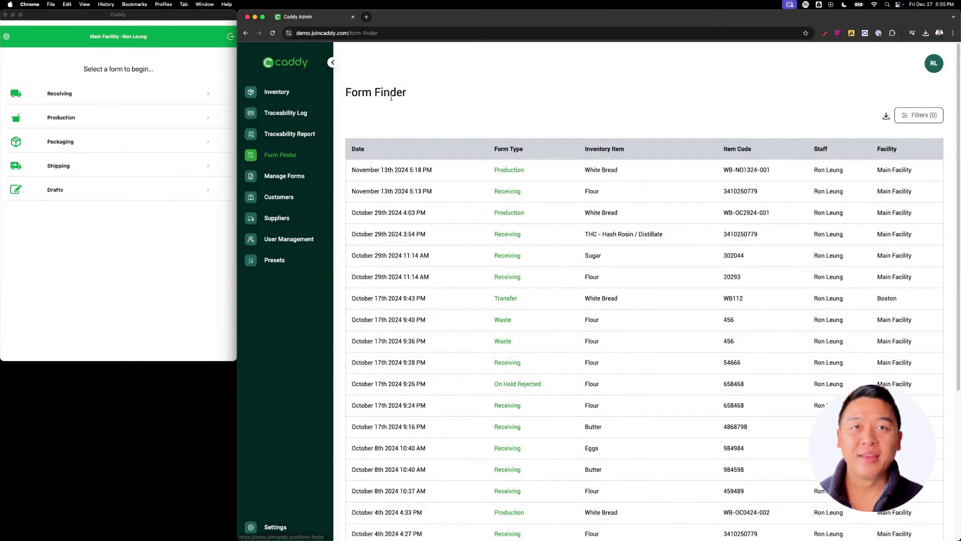
pyautogui.moveTo(422, 100); pyautogui.dragTo(345, 93)
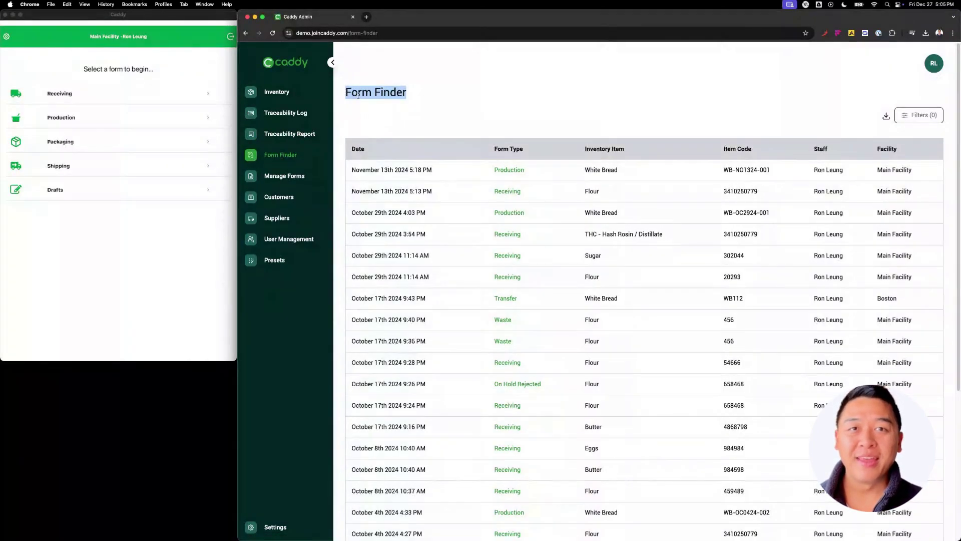
pyautogui.click(389, 116)
pyautogui.scroll(-5, 465, 210)
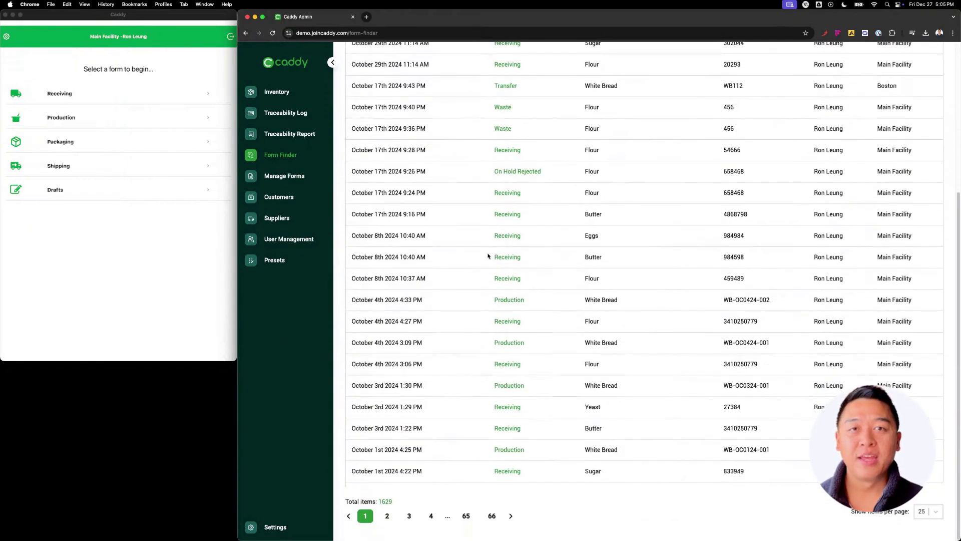
pyautogui.scroll(5, 547, 502)
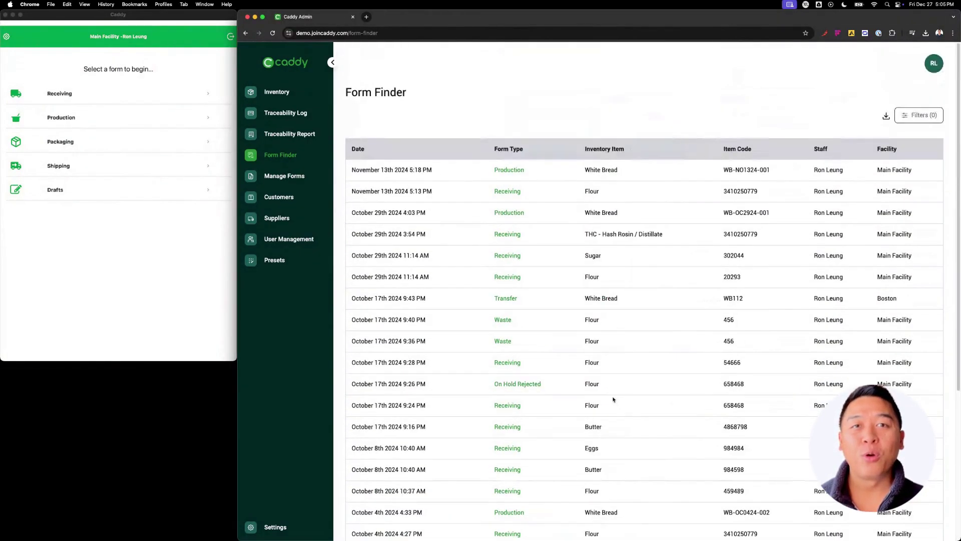
# Inspect the top record's date and staff name in the Form Finder list
pyautogui.moveTo(433, 170); pyautogui.dragTo(350, 170)
pyautogui.moveTo(845, 170); pyautogui.dragTo(812, 170)
pyautogui.click(653, 106)
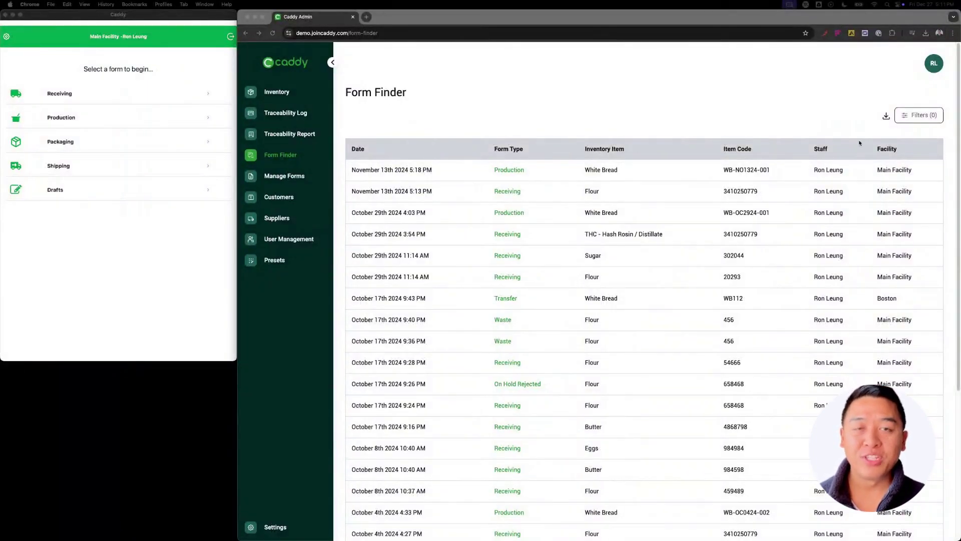
pyautogui.click(927, 117)
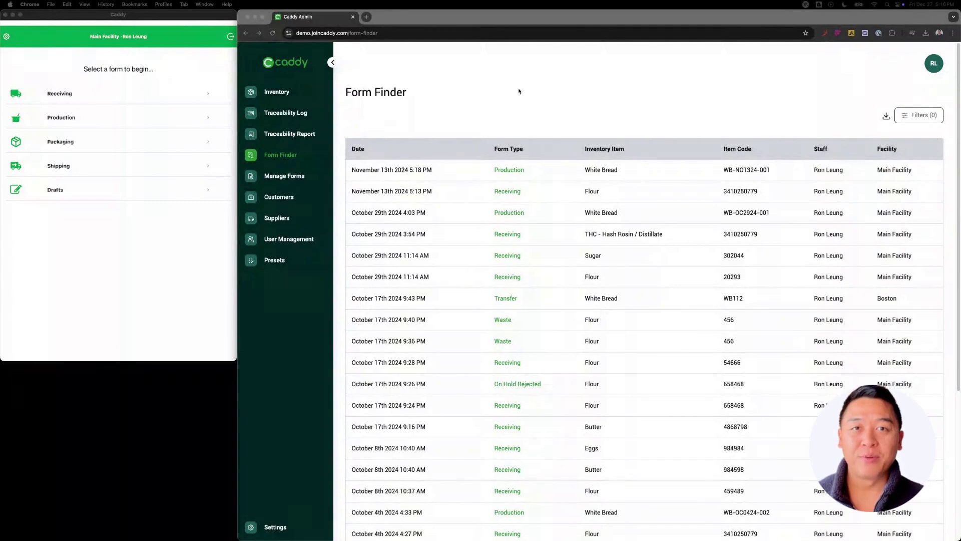
# Filter Form Finder to show only forms whose Form Type is Production
pyautogui.click(919, 115)
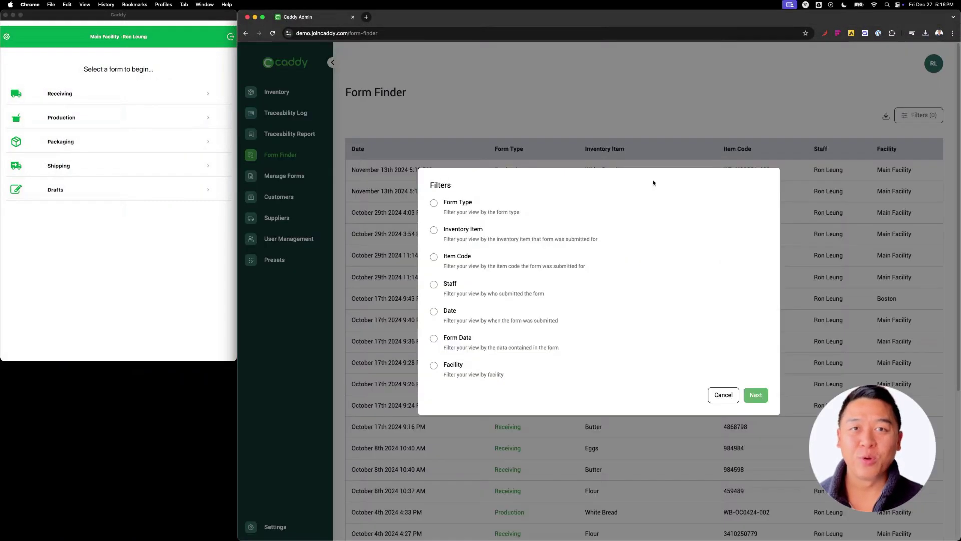
pyautogui.click(434, 203)
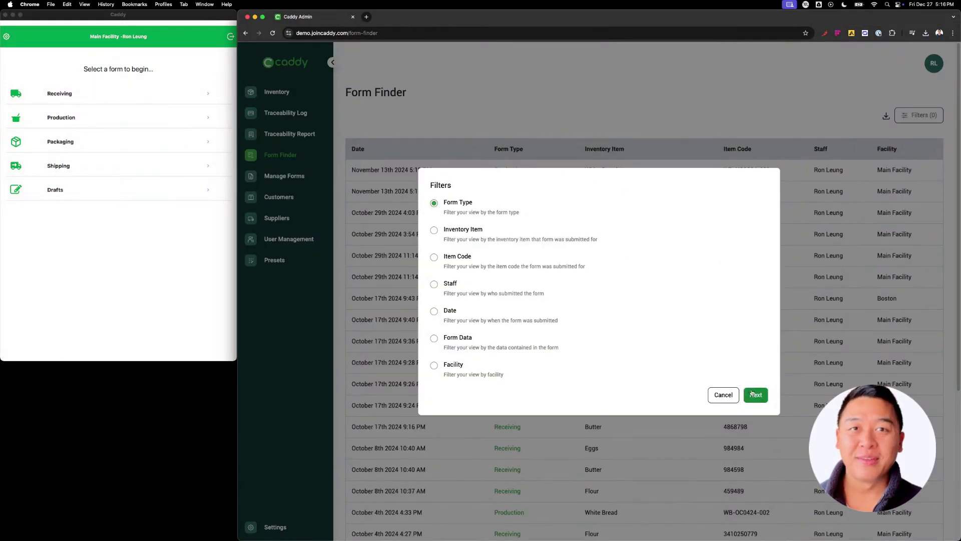
pyautogui.click(756, 395)
pyautogui.click(434, 280)
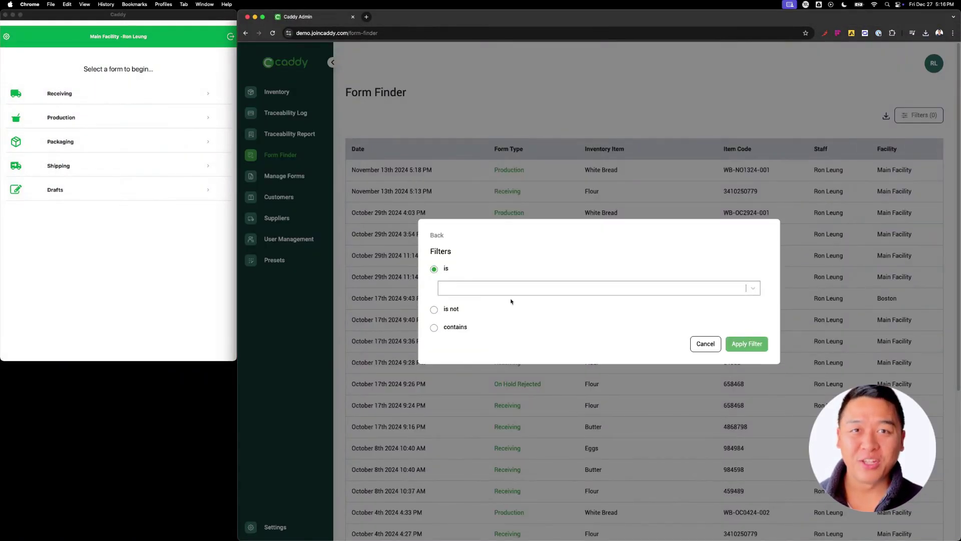
pyautogui.click(622, 286)
pyautogui.write('produ')
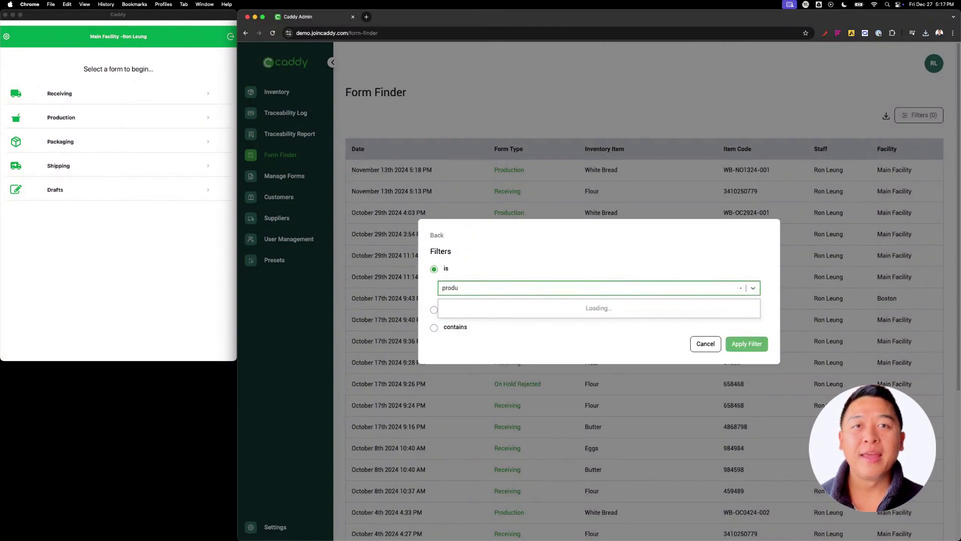
pyautogui.press('Return')
pyautogui.click(747, 343)
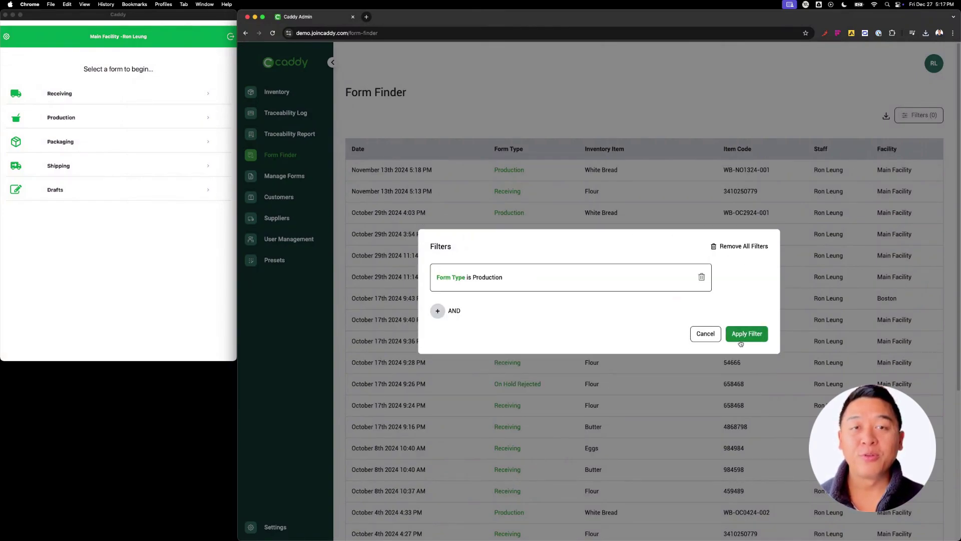
pyautogui.click(744, 335)
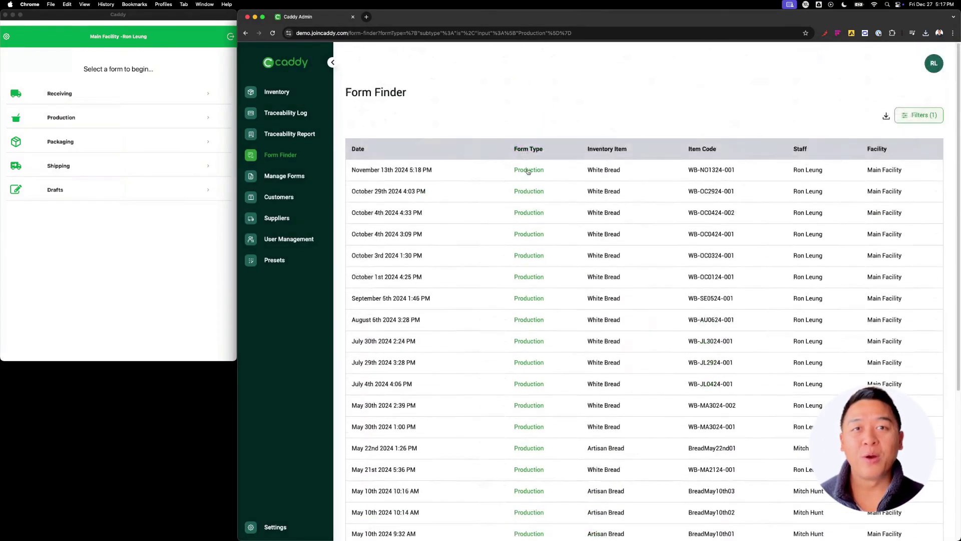
# Open the newest White Bread production record, cancel a document upload, and download it
pyautogui.click(529, 171)
pyautogui.click(705, 421)
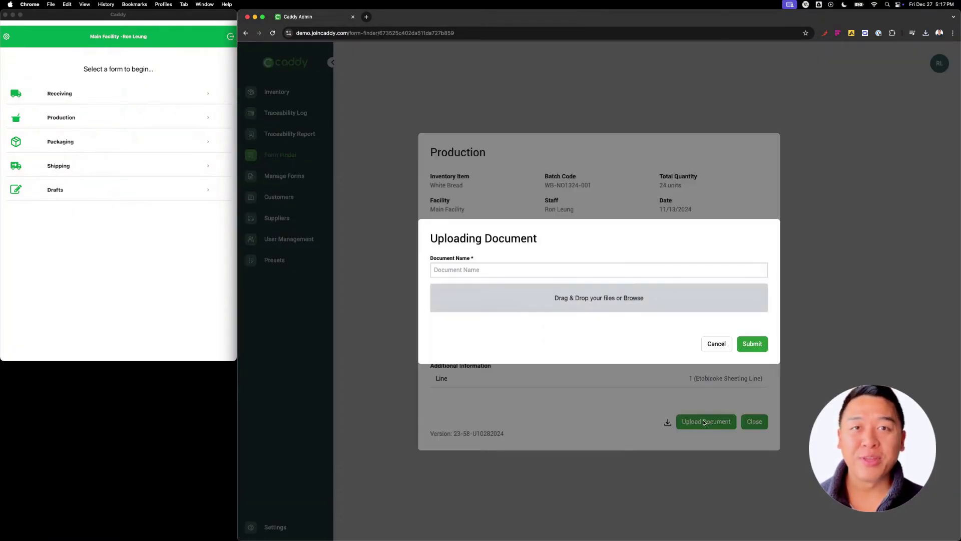
pyautogui.click(716, 344)
pyautogui.click(668, 422)
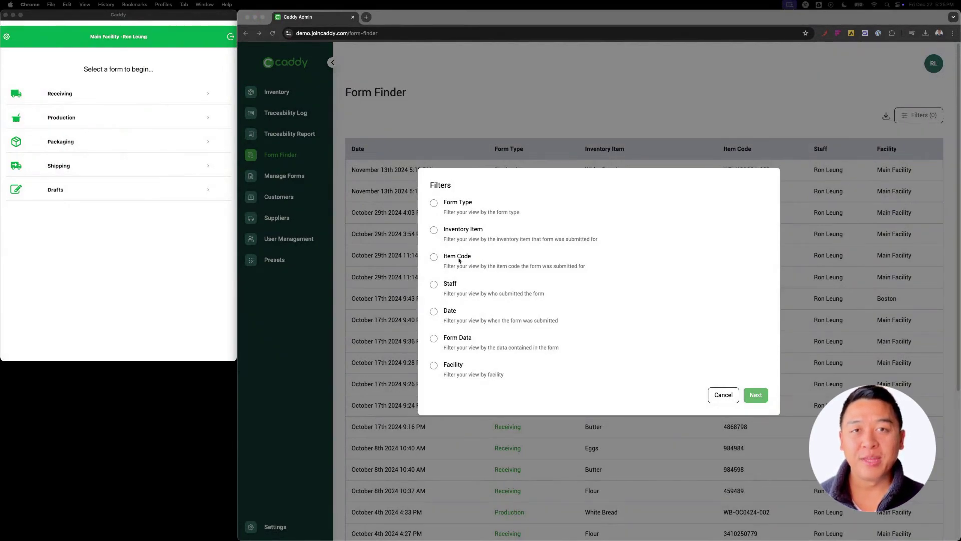
# Add a Form Type is Receiving filter to Form Finder
pyautogui.click(435, 203)
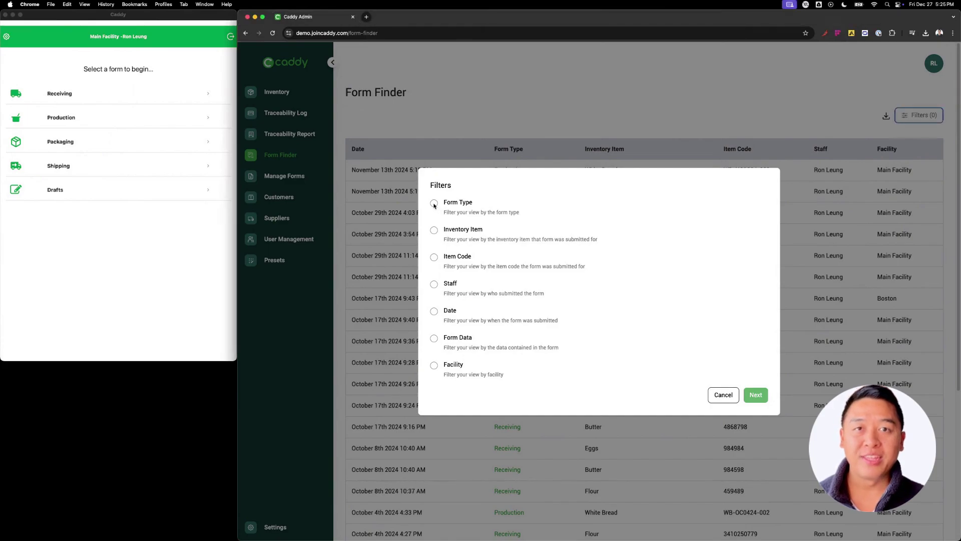
pyautogui.click(756, 394)
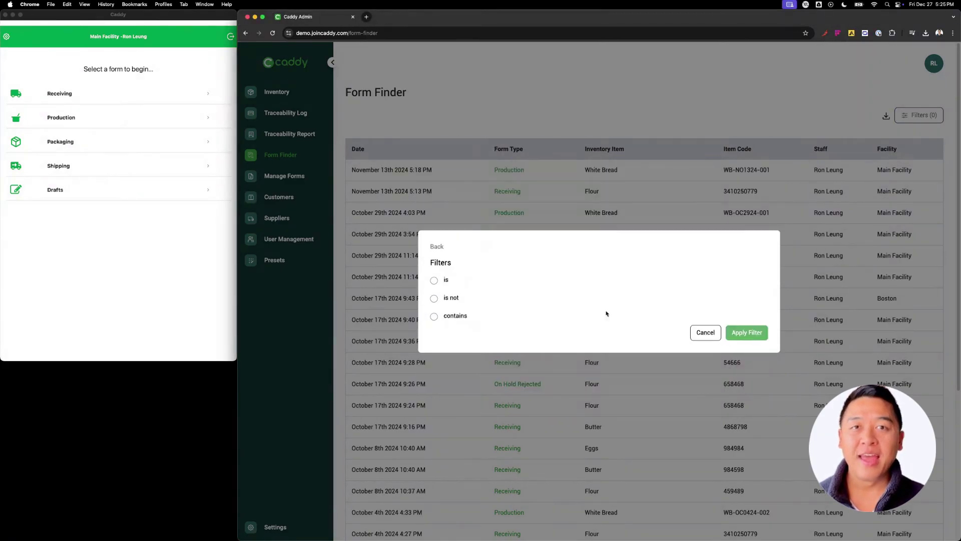
pyautogui.click(434, 281)
pyautogui.click(464, 288)
pyautogui.write('rece')
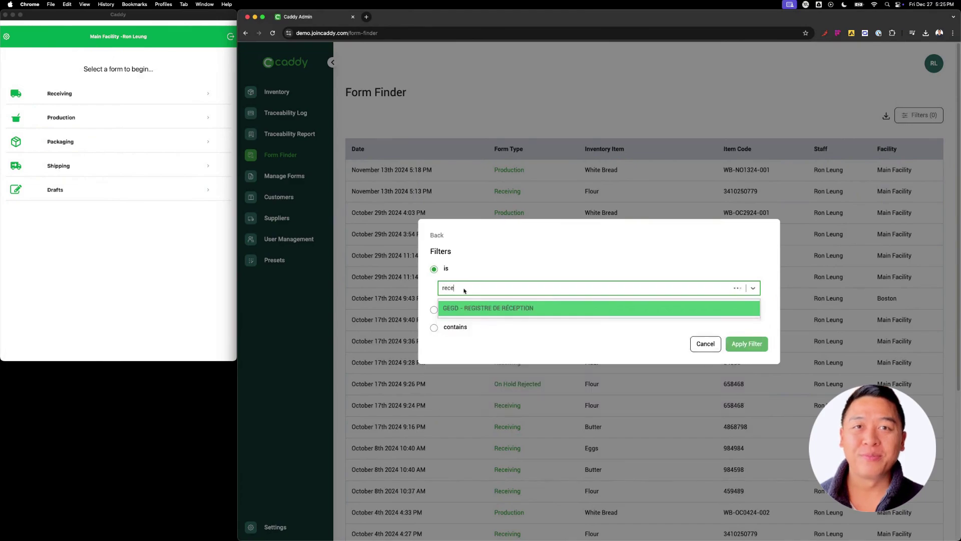
pyautogui.click(466, 308)
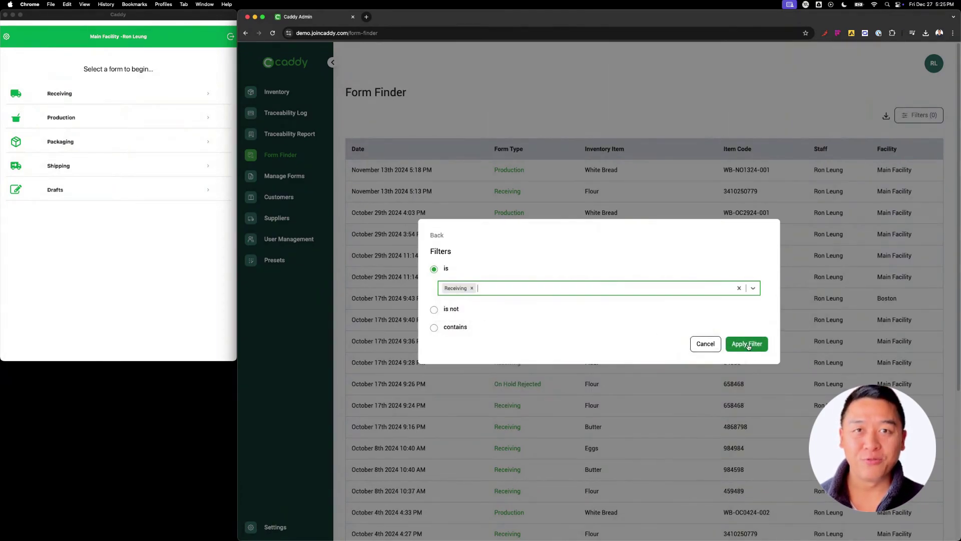
pyautogui.click(748, 344)
# Add a Staff filter matching two selected staff members
pyautogui.click(441, 311)
pyautogui.click(434, 270)
pyautogui.click(752, 381)
pyautogui.click(435, 289)
pyautogui.click(472, 298)
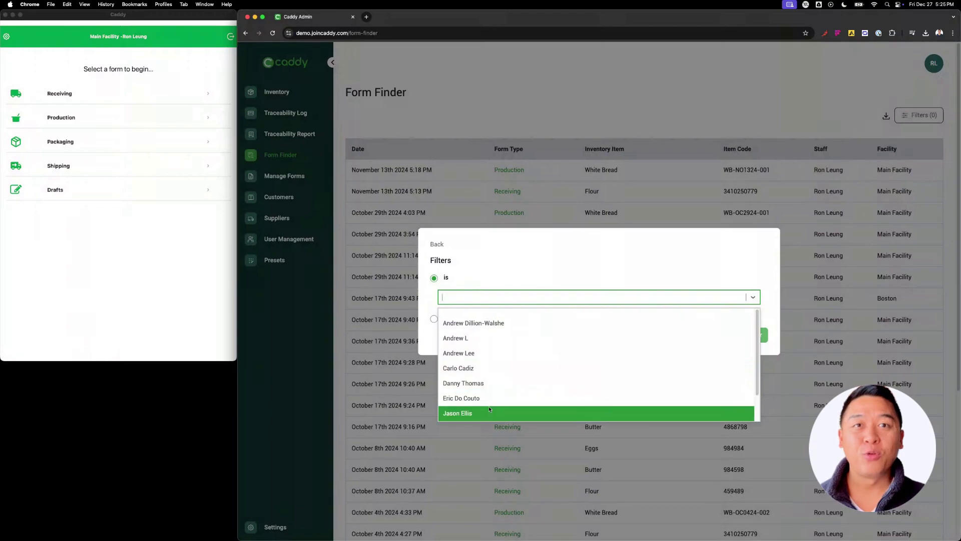
pyautogui.click(490, 401)
pyautogui.write('ron')
pyautogui.press('Return')
pyautogui.click(747, 334)
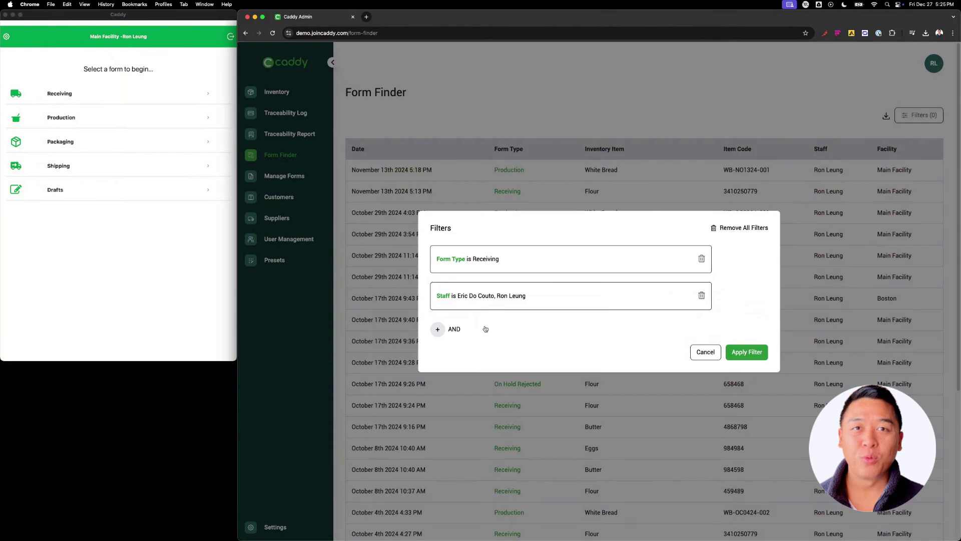
# Add a Date filter for a range starting 7 November 2022
pyautogui.click(486, 329)
pyautogui.click(434, 285)
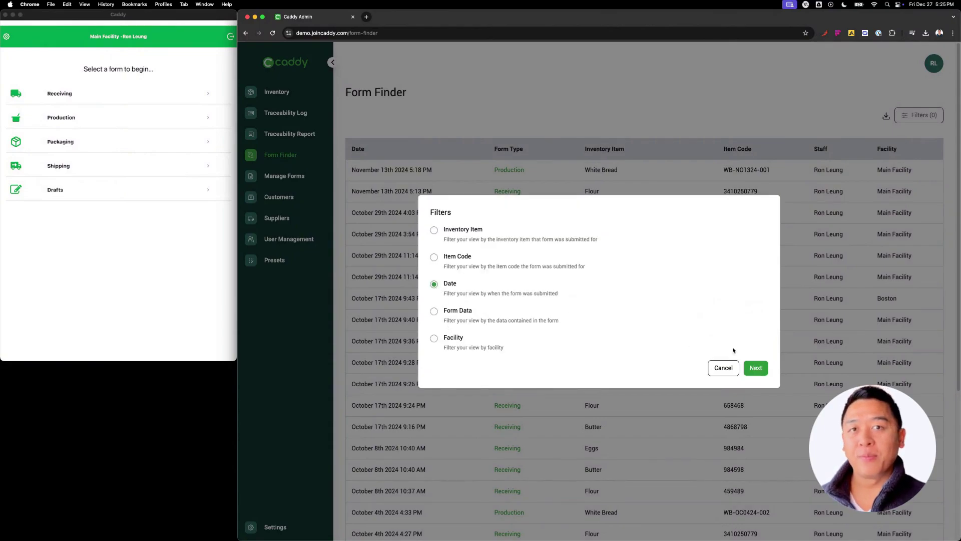
pyautogui.click(756, 368)
pyautogui.click(434, 325)
pyautogui.click(462, 315)
pyautogui.click(551, 318)
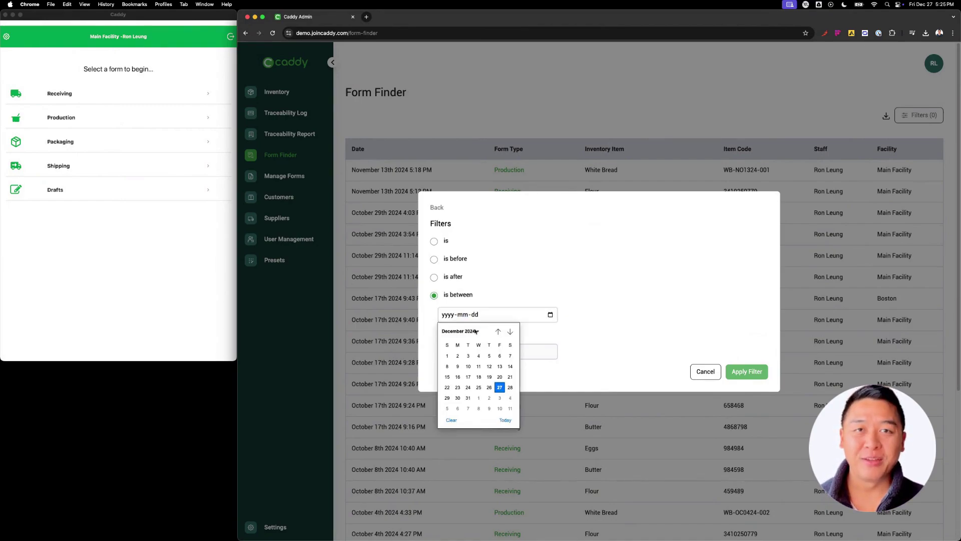
pyautogui.click(460, 331)
pyautogui.click(459, 343)
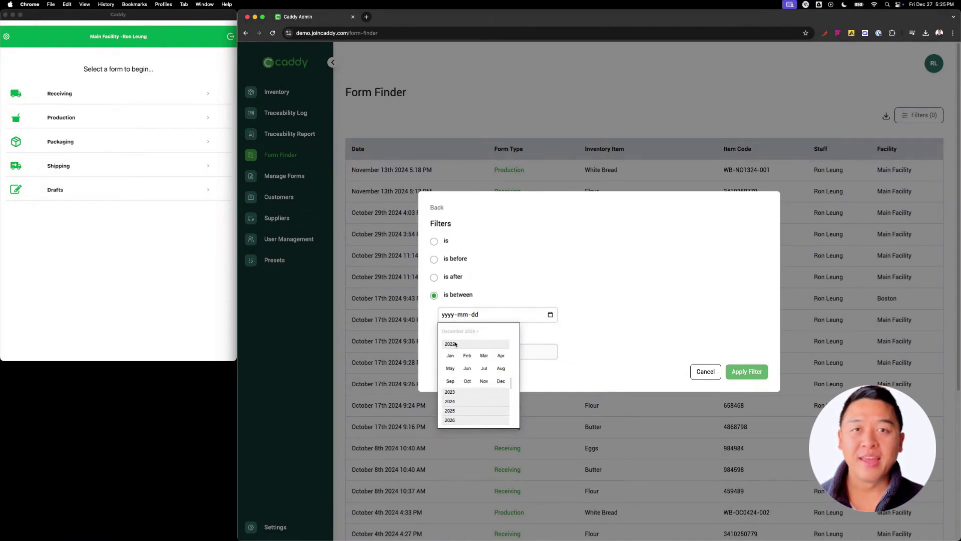
pyautogui.click(482, 381)
pyautogui.click(458, 366)
# End the date range on 9 November 2022, apply all filters, and view record SUG071122
pyautogui.click(458, 349)
pyautogui.click(460, 368)
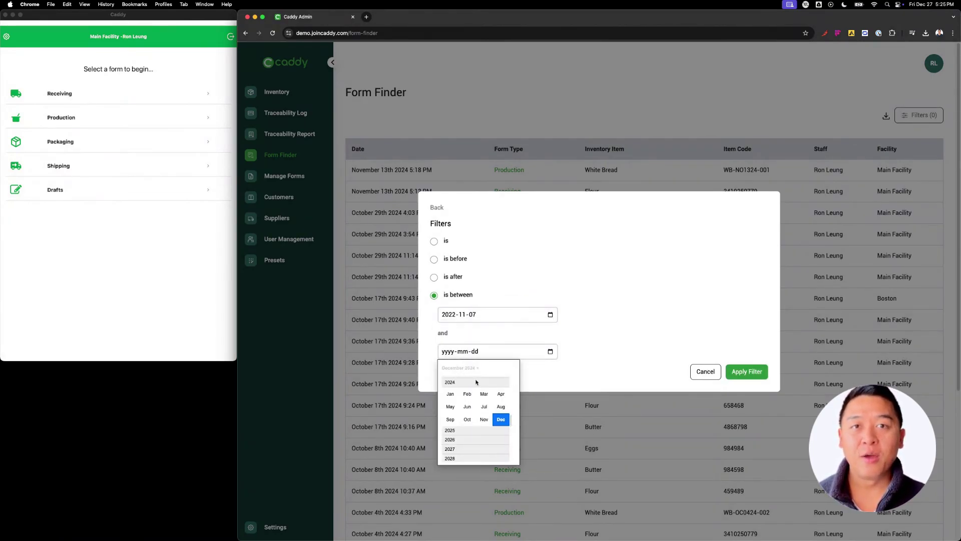
pyautogui.click(451, 382)
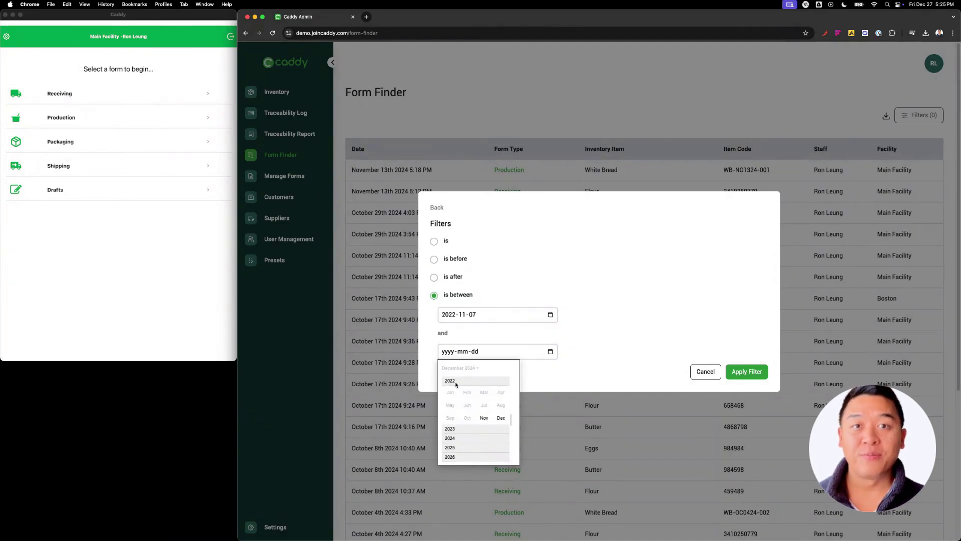
pyautogui.click(484, 418)
pyautogui.click(479, 403)
pyautogui.click(746, 372)
pyautogui.click(750, 372)
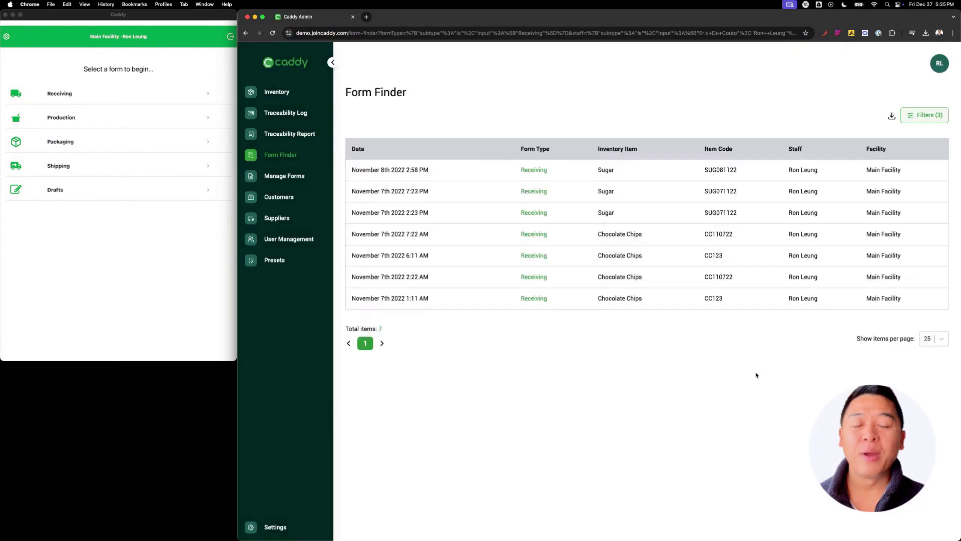
pyautogui.click(526, 193)
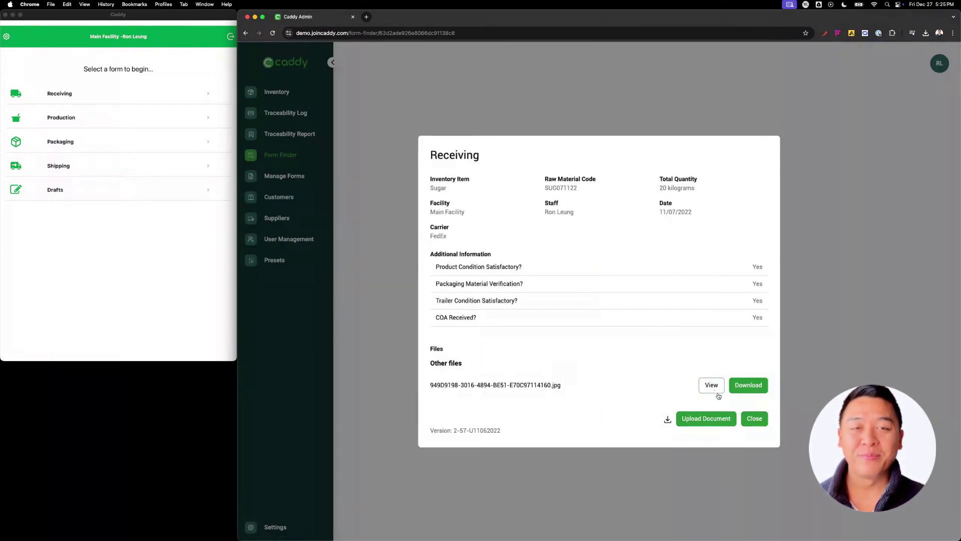
pyautogui.click(748, 420)
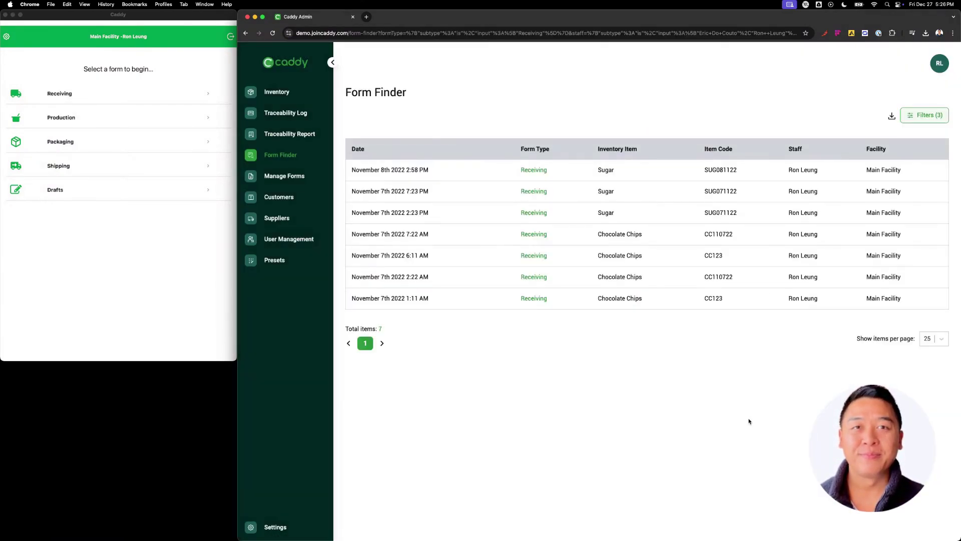